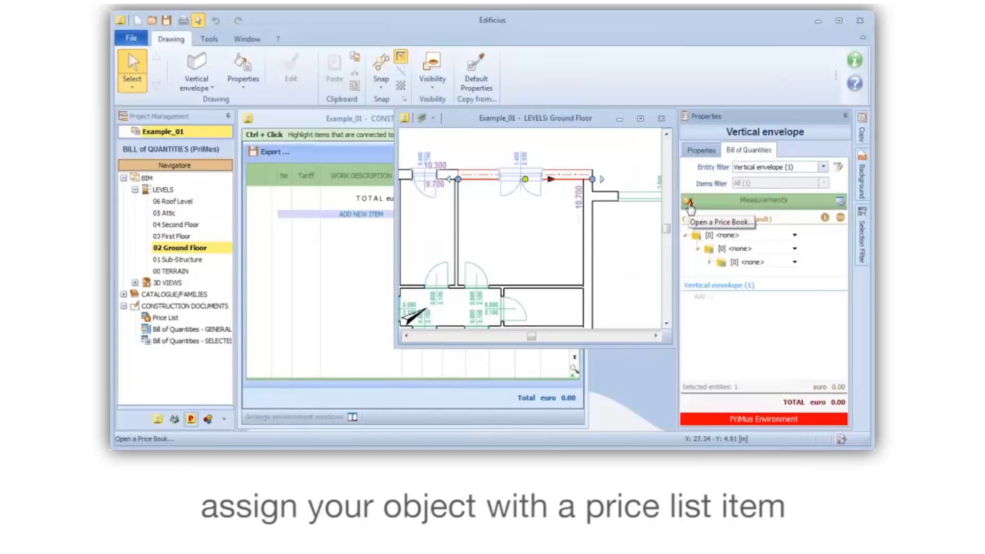
# Step: Search the price book for "walls" to find an item for the selected vertical envelope
pyautogui.click(323, 380)
pyautogui.write('walls')
pyautogui.press('Return')
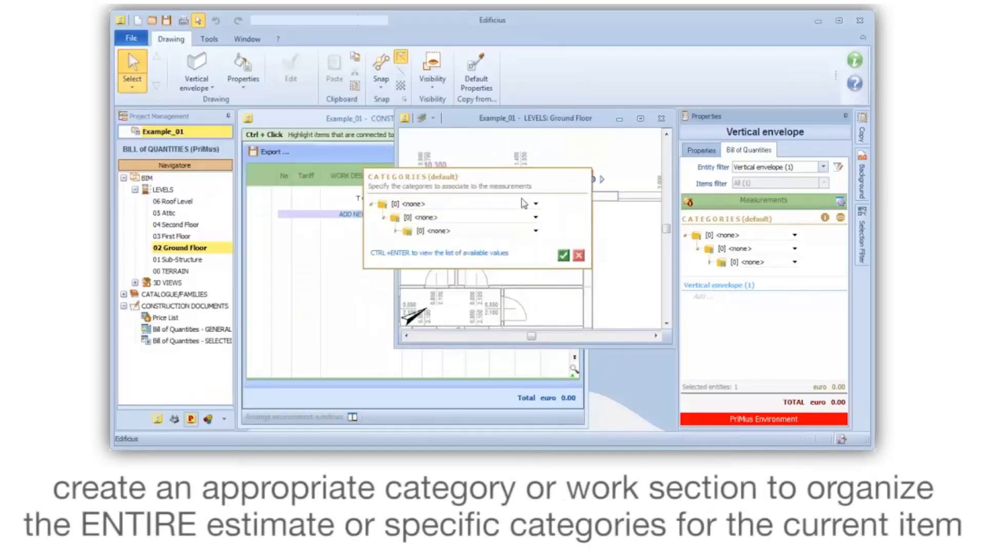
pyautogui.click(532, 205)
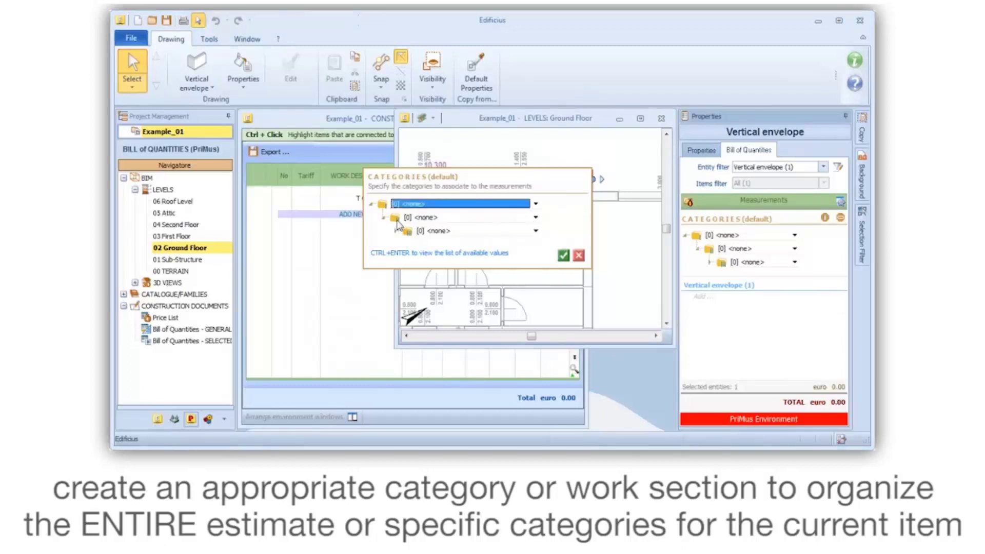
pyautogui.click(535, 217)
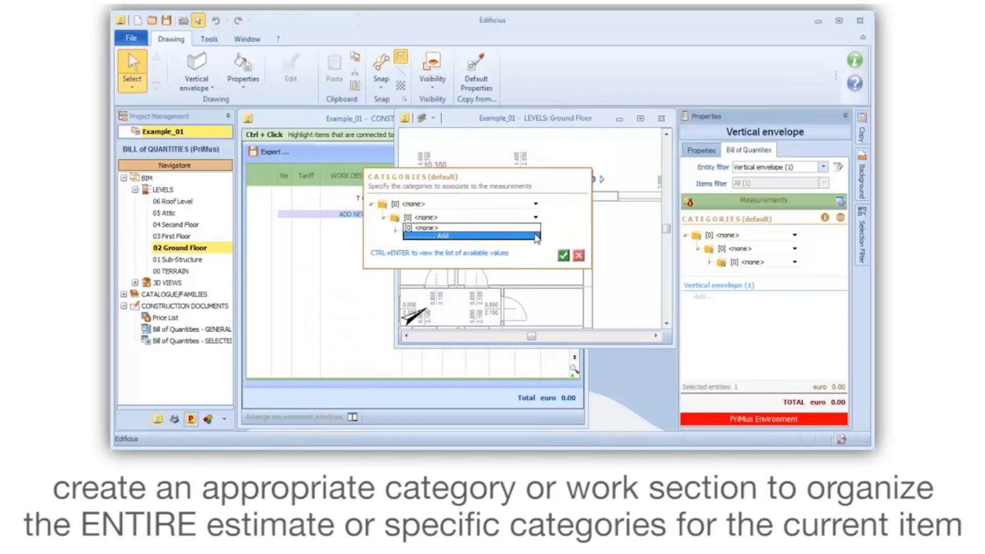
pyautogui.click(536, 236)
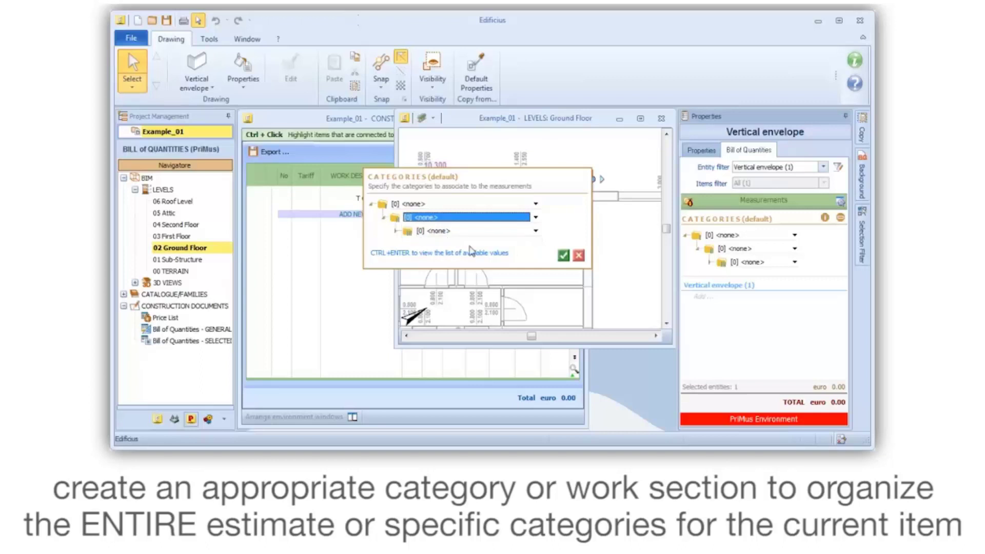
pyautogui.click(536, 231)
pyautogui.click(533, 248)
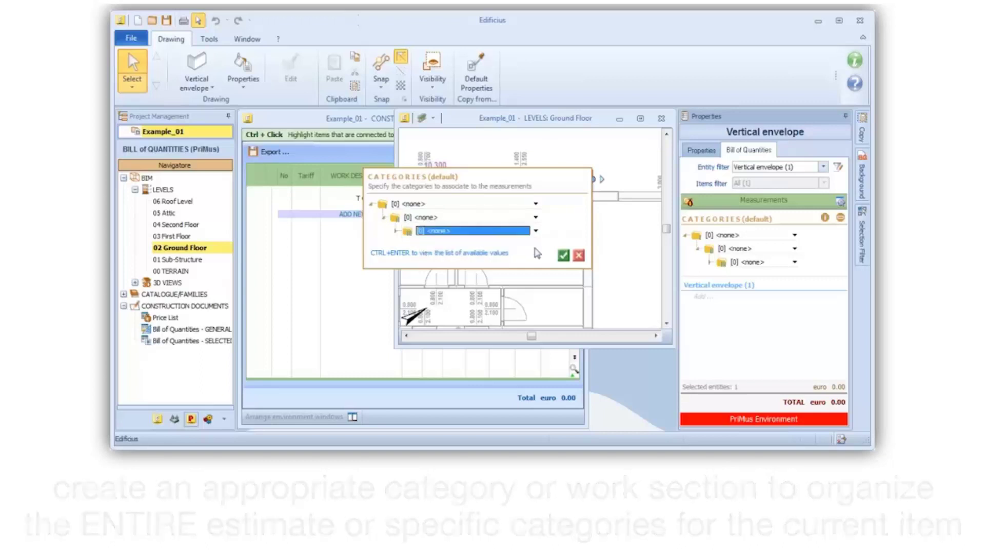
# Step: Add a super-category named "Apartment A" in the default measurement categories
pyautogui.click(535, 218)
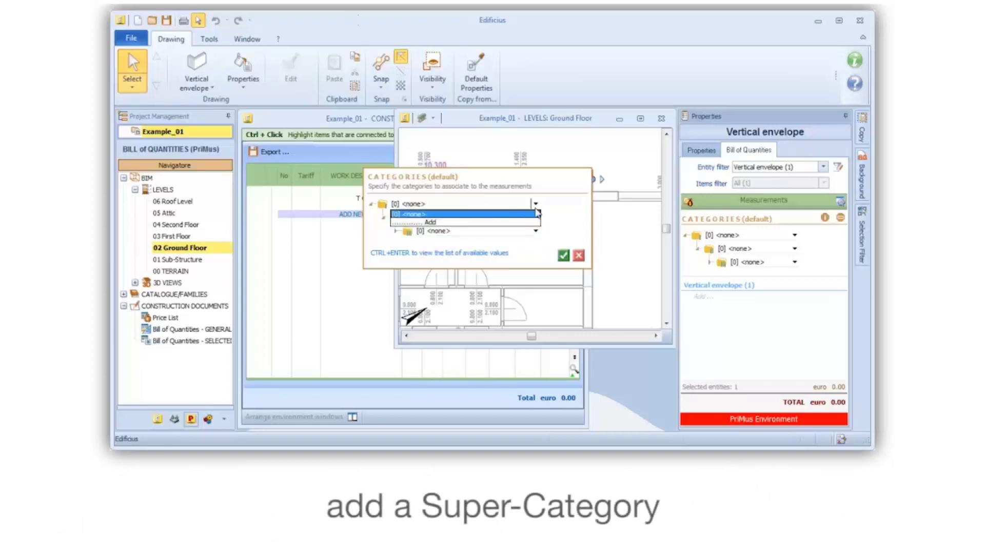
pyautogui.click(463, 224)
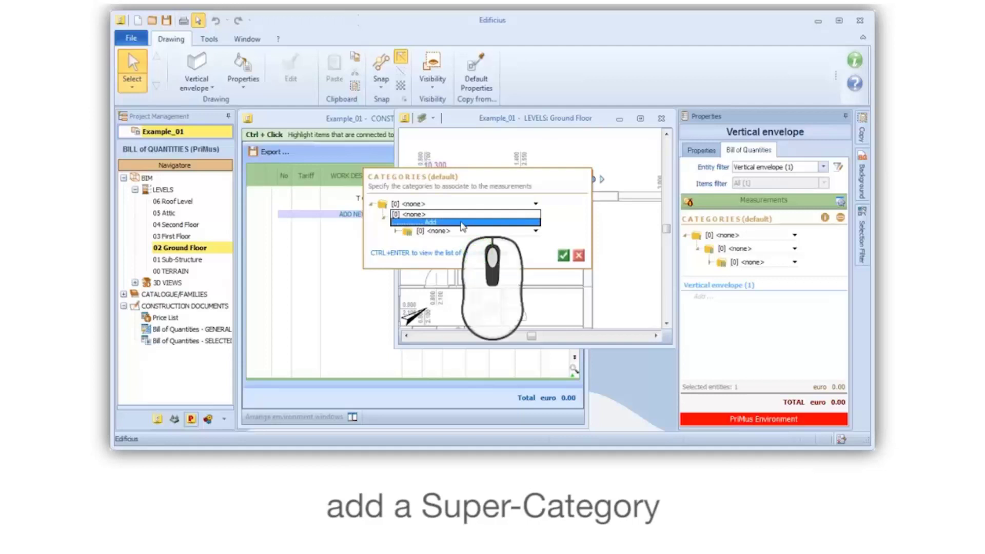
pyautogui.tripleClick(505, 218)
pyautogui.press('BackSpace')
pyautogui.write('Apartment A')
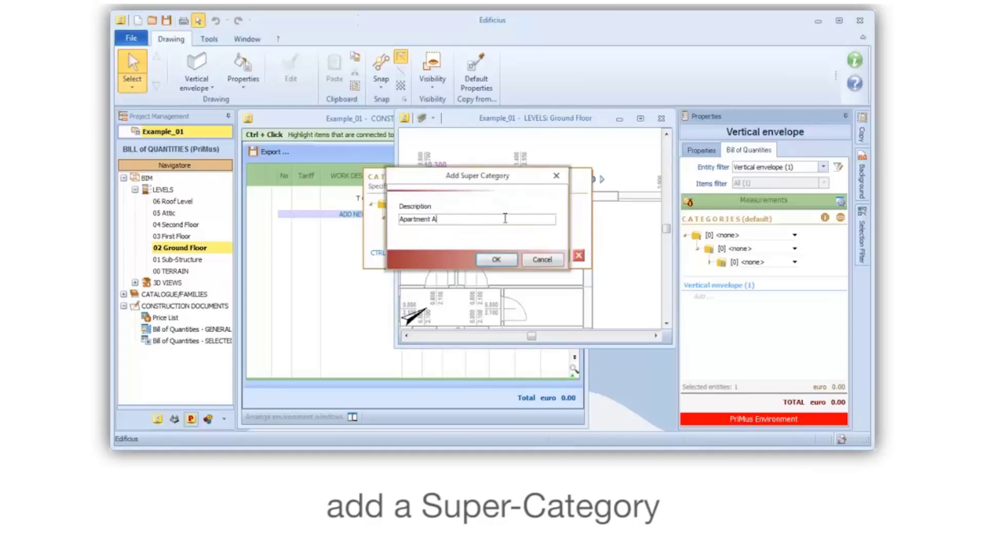
pyautogui.click(497, 259)
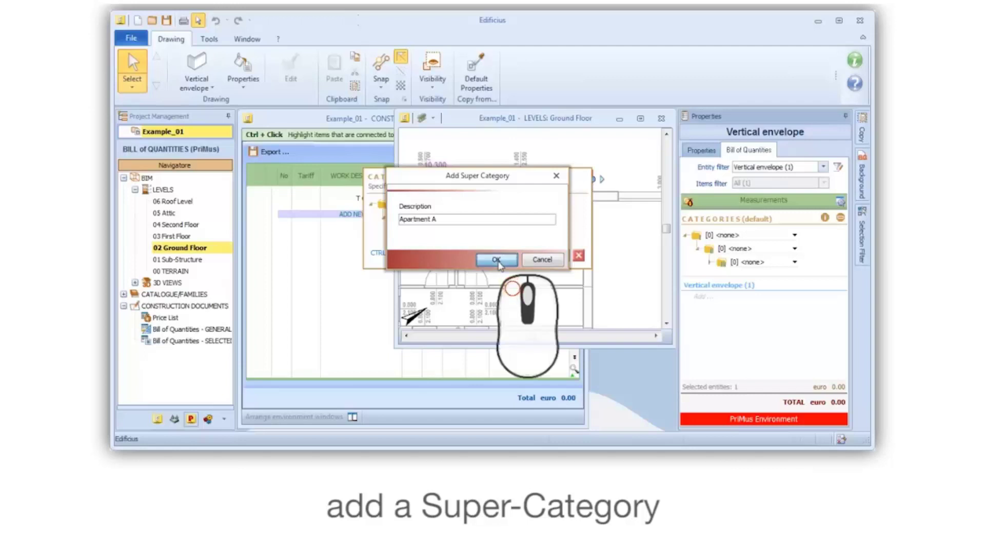
# Step: Add two more super-categories named "Apartment B" and "Apartment C"
pyautogui.click(536, 204)
pyautogui.click(436, 231)
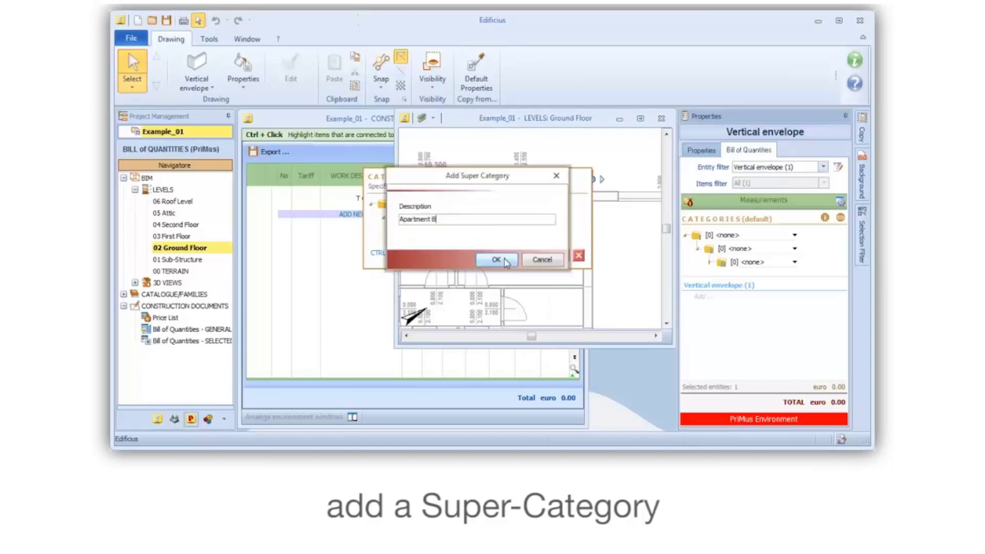
pyautogui.click(499, 260)
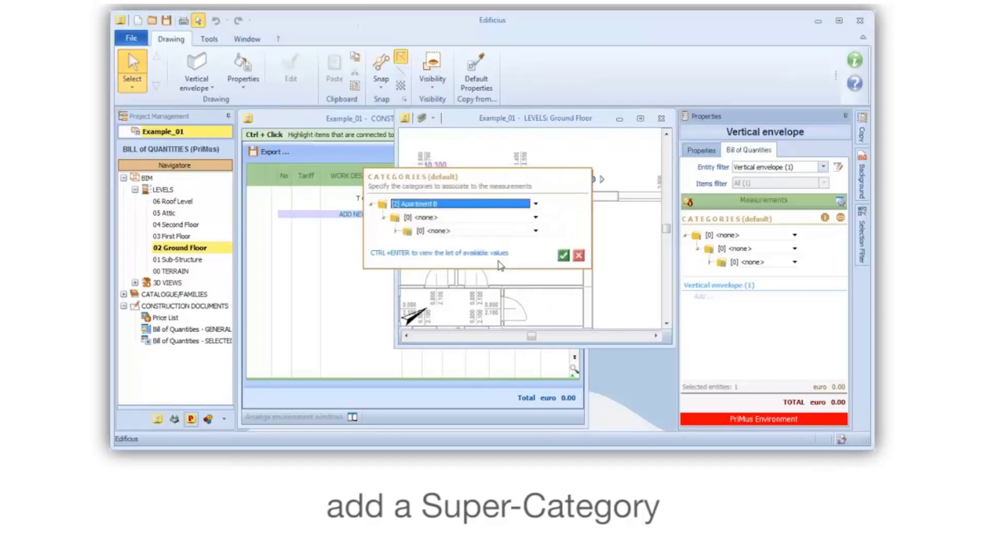
pyautogui.click(536, 205)
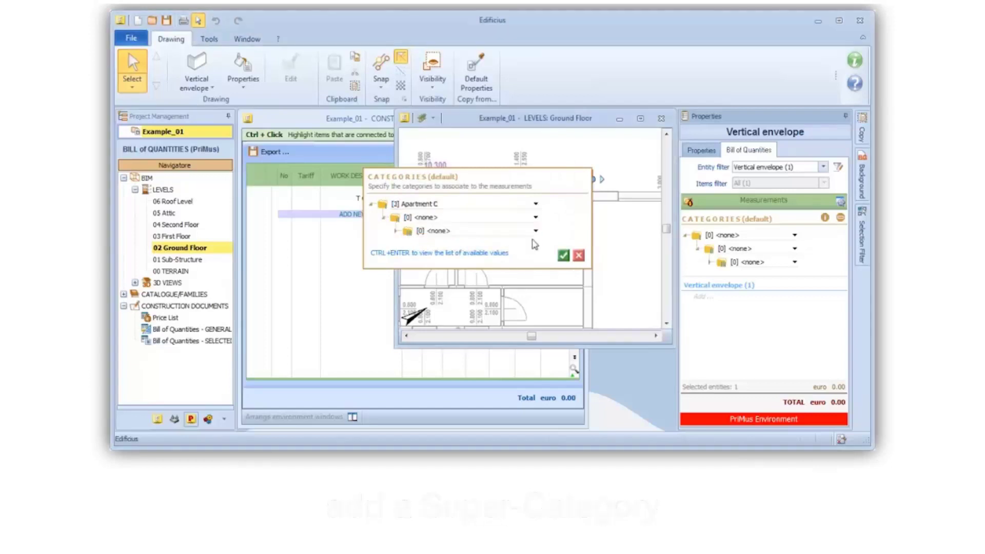
# Step: Add the second-level categories "External cladding" and "Partition Walls"
pyautogui.click(536, 217)
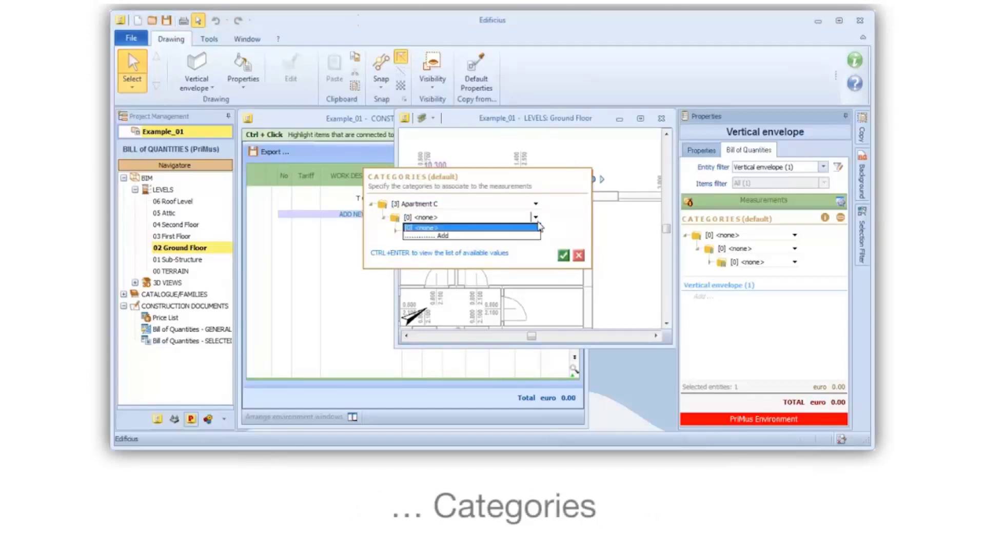
pyautogui.click(484, 237)
pyautogui.write('External cladding')
pyautogui.click(500, 257)
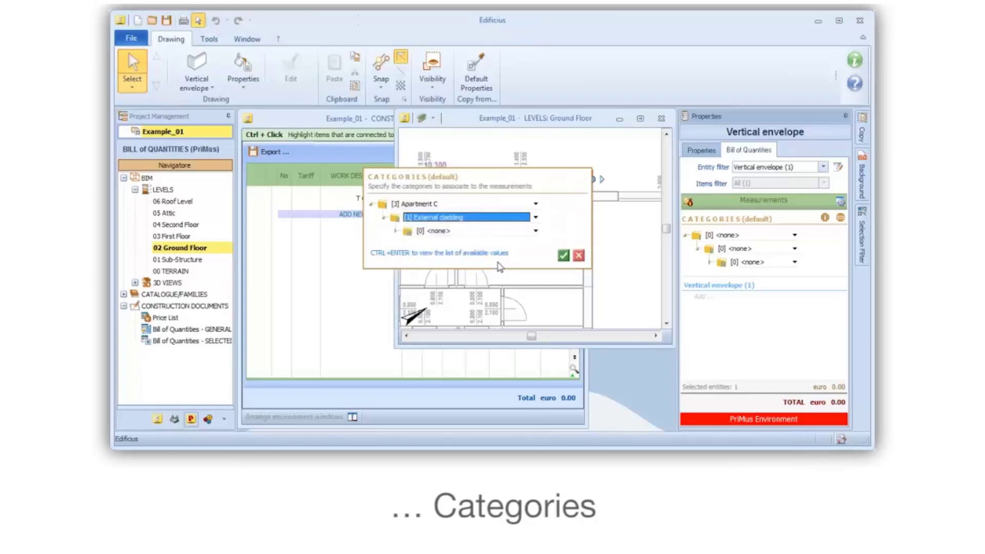
pyautogui.click(535, 218)
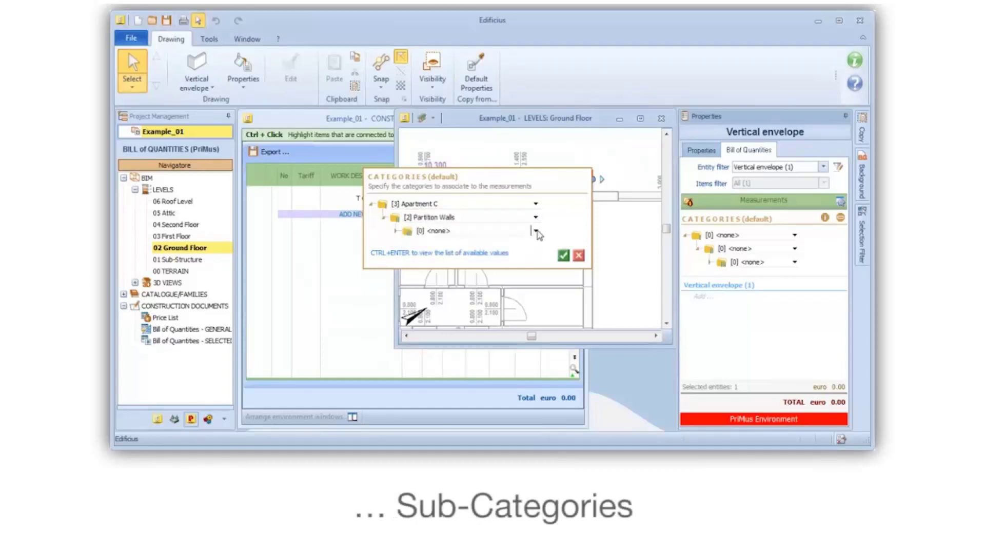
# Step: Add the sub-categories "Masonry", "Plastering", "Painting" and "Vertical Walls"
pyautogui.click(536, 230)
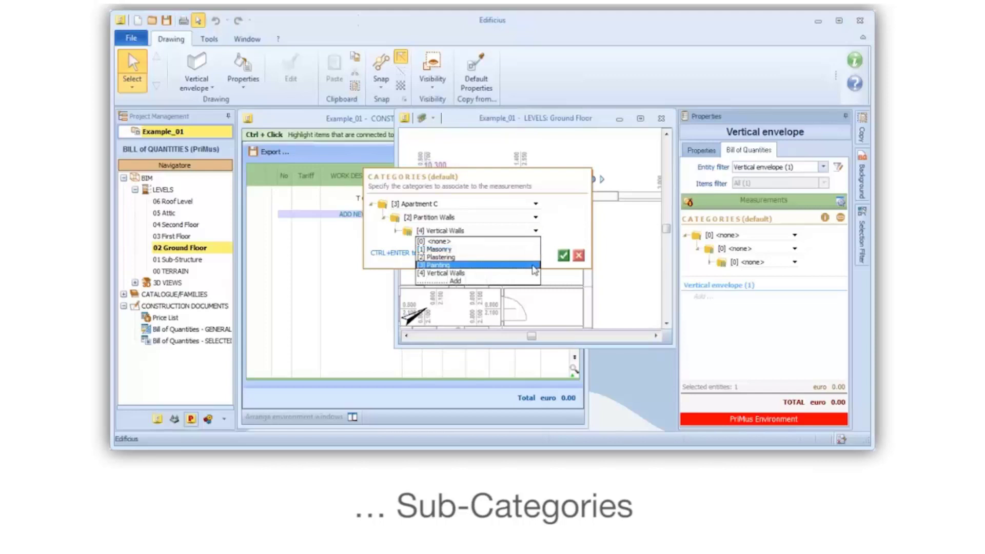
pyautogui.click(533, 266)
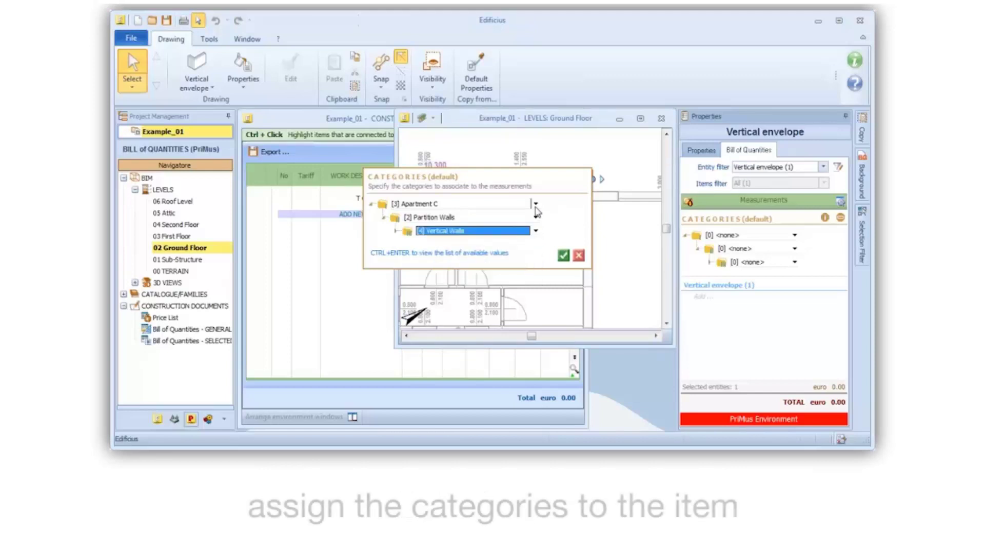
# Step: Assign Apartment A, External cladding and Masonry as the super-category, category and sub-category of the wall measurement, and confirm
pyautogui.click(535, 203)
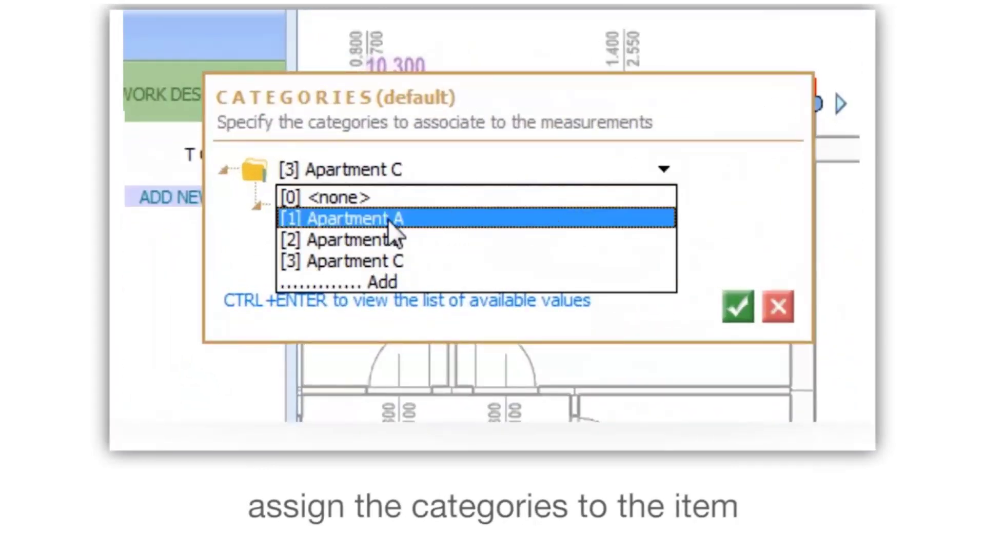
pyautogui.click(393, 219)
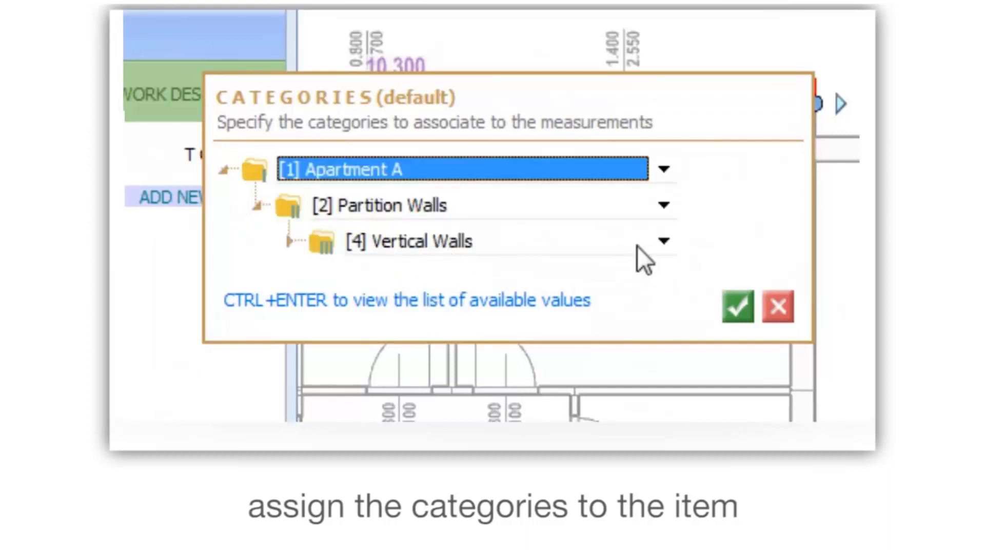
pyautogui.click(665, 206)
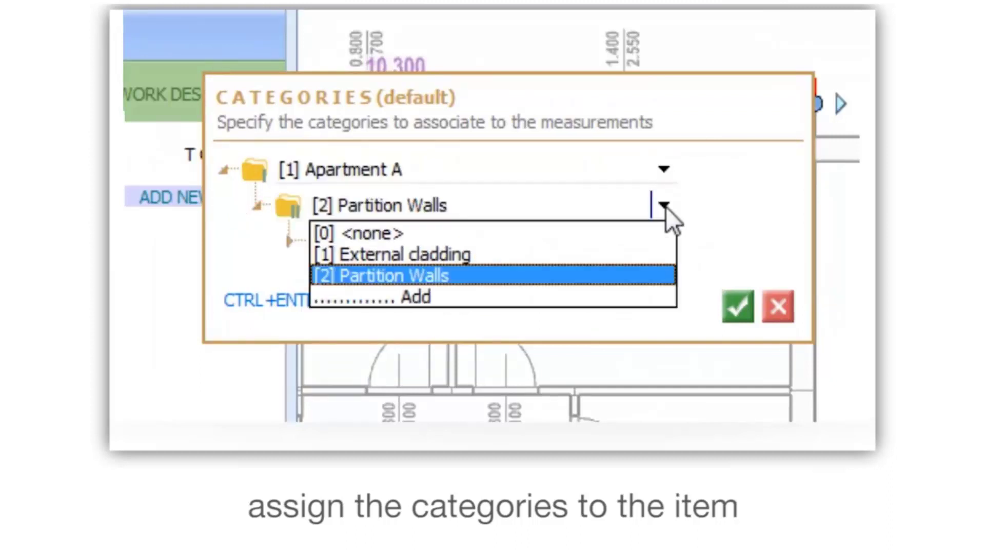
pyautogui.click(437, 255)
pyautogui.click(664, 241)
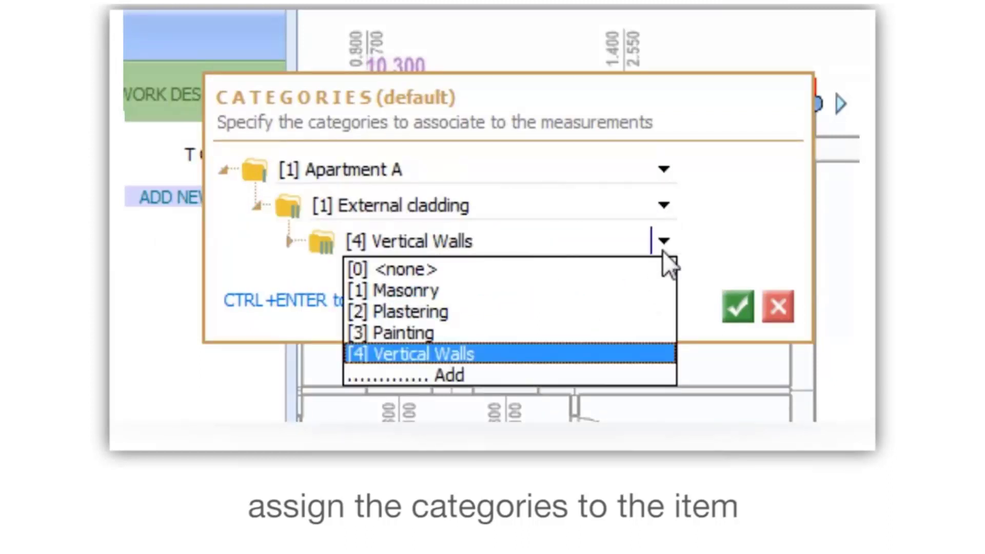
pyautogui.click(431, 291)
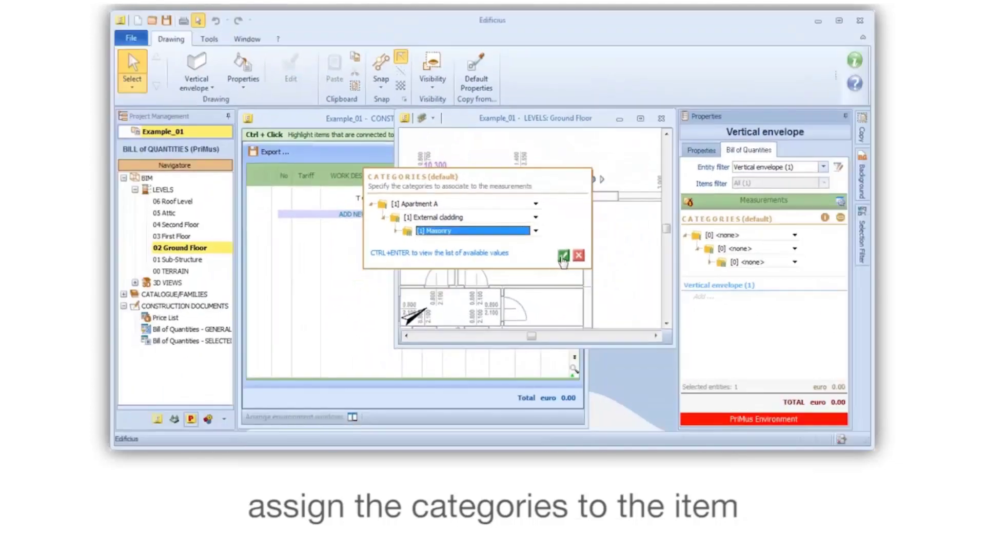
pyautogui.click(562, 256)
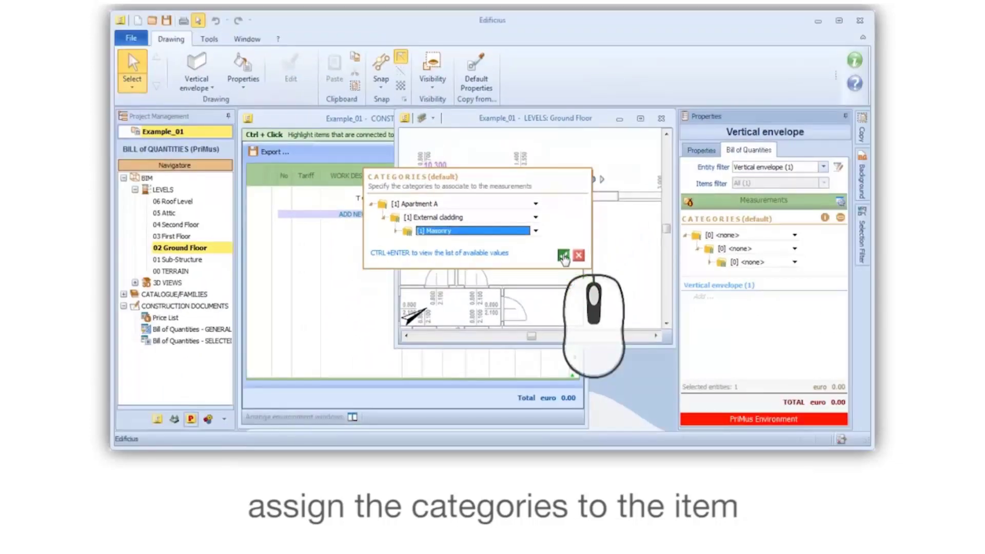
# Step: Import a measurement model from the archive for the exterior wall item and close the measurement data editor
pyautogui.click(350, 244)
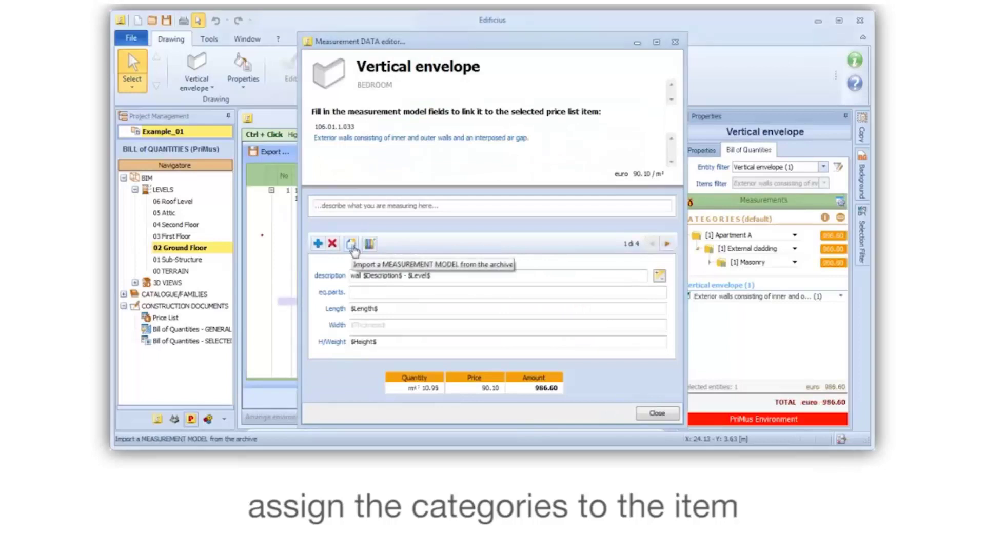
pyautogui.click(656, 413)
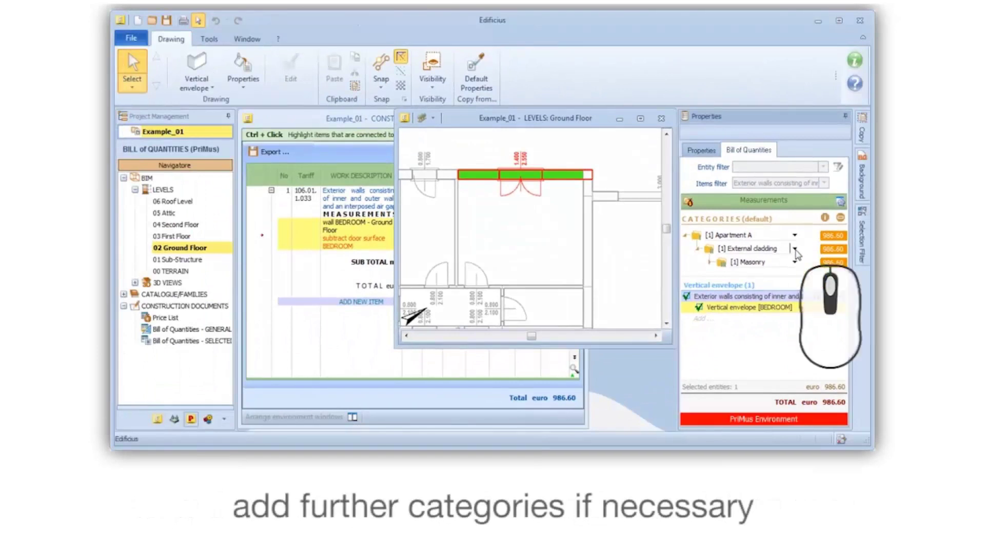
# Step: Add a further second-level category named "Flooring" in the vertical envelope's bill of quantities properties
pyautogui.click(795, 249)
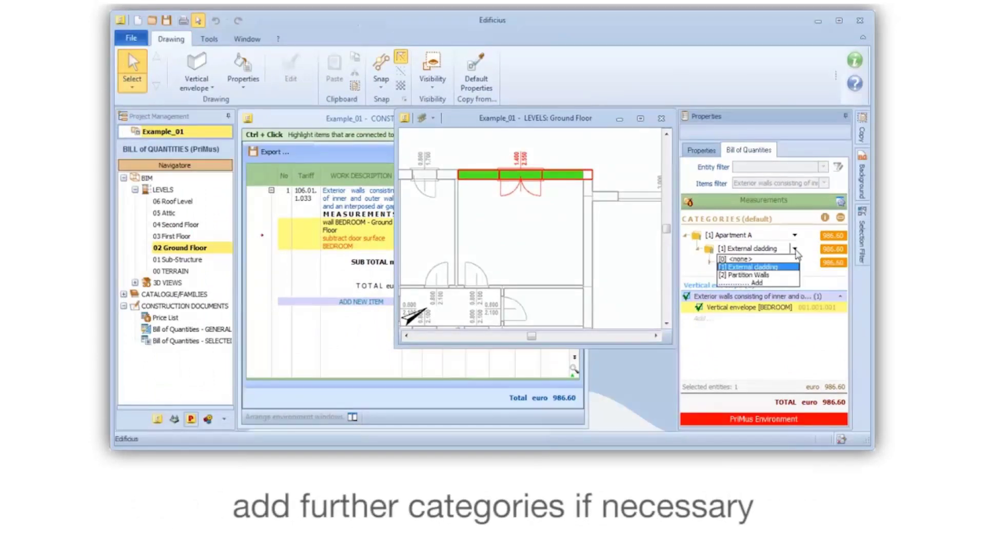
pyautogui.click(769, 283)
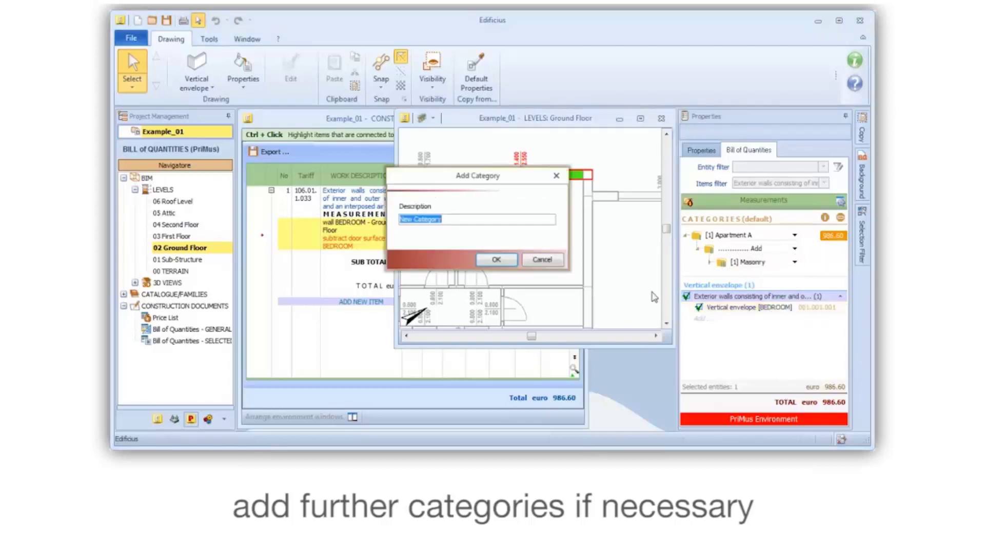
pyautogui.write('Flooring')
pyautogui.click(498, 259)
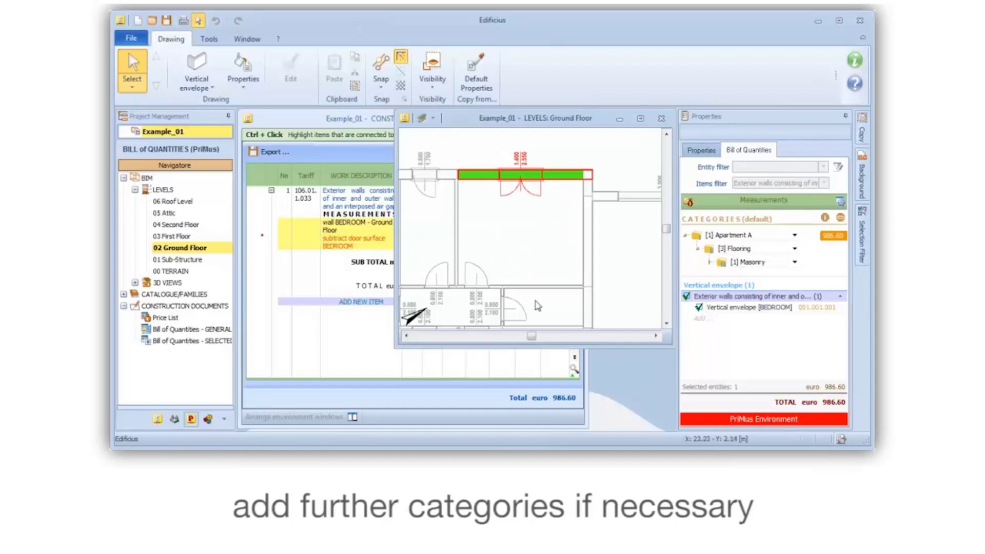
# Step: Add the categories Insulation, Technical Systems/Plant, Cladding/Finishes, Interior Fixtures and Exterior Fixtures, plus further sub-categories up to Heating Systems
pyautogui.click(795, 249)
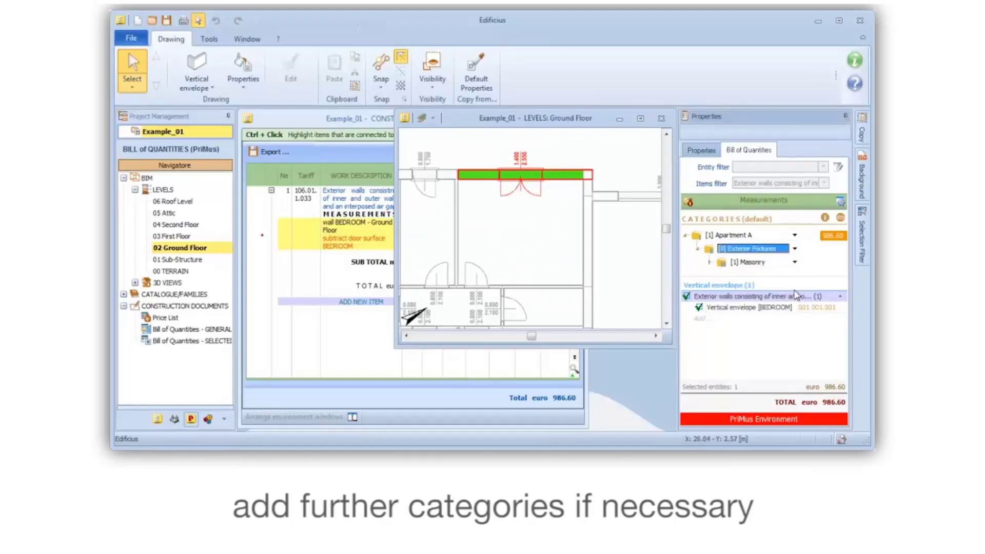
pyautogui.click(794, 262)
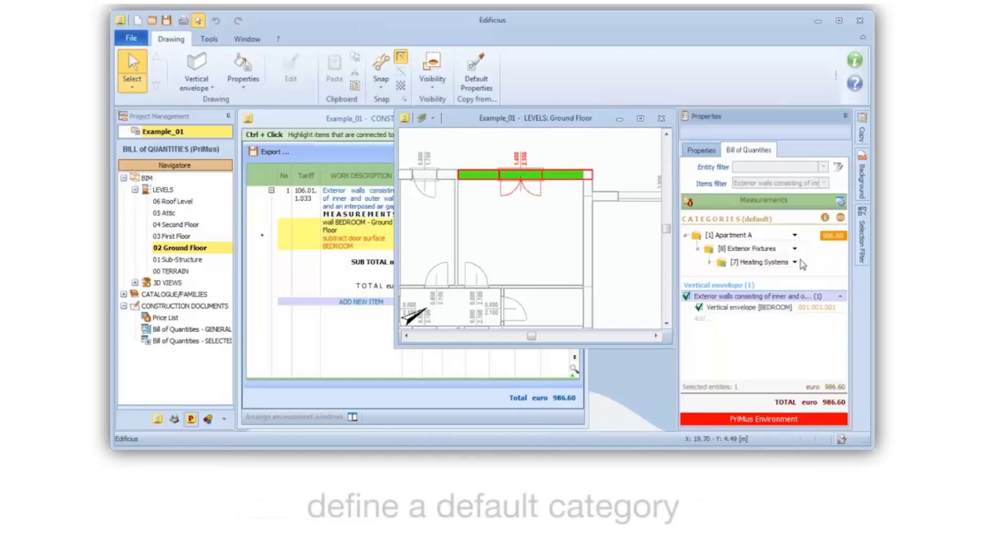
# Step: Set the default categories to Apartment B, External cladding and Masonry
pyautogui.click(795, 235)
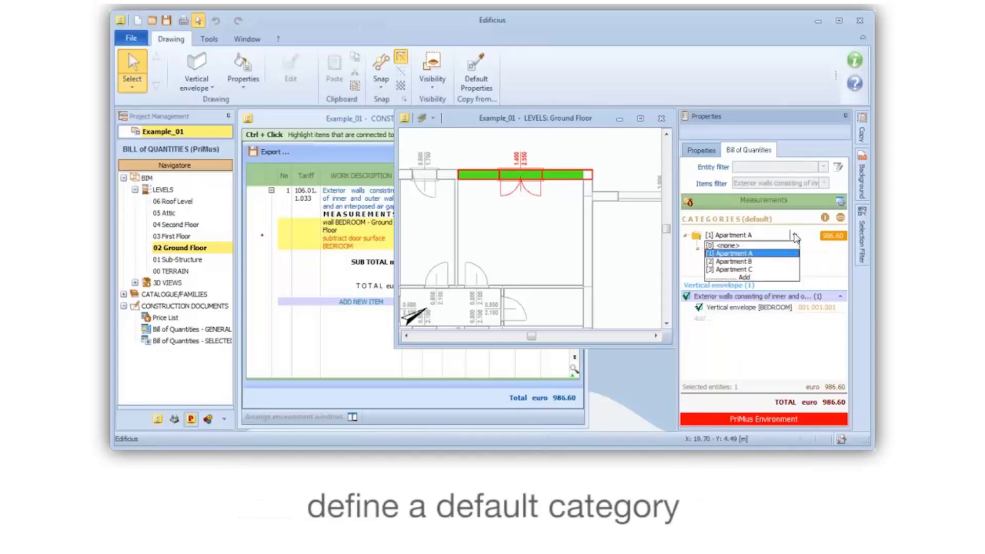
pyautogui.click(750, 262)
pyautogui.click(795, 249)
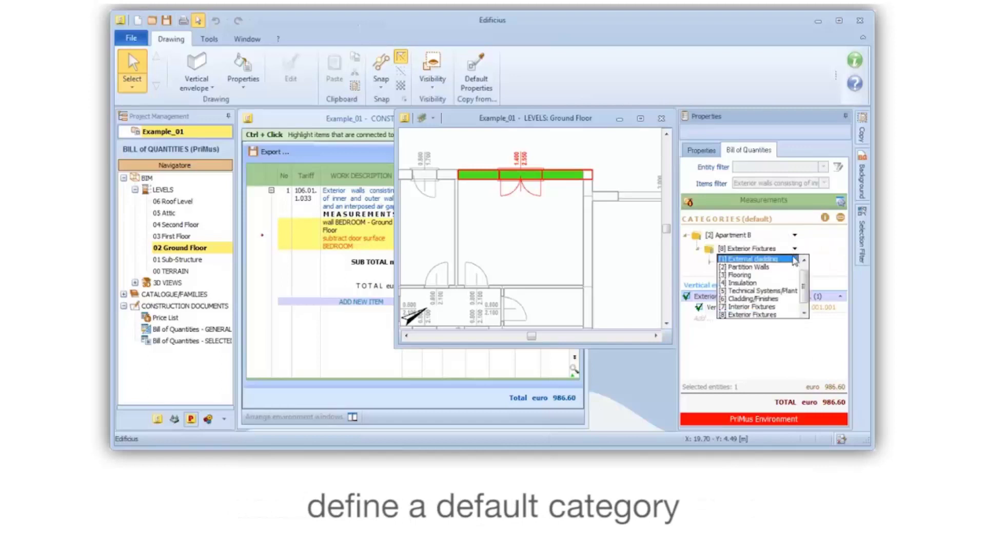
pyautogui.click(773, 260)
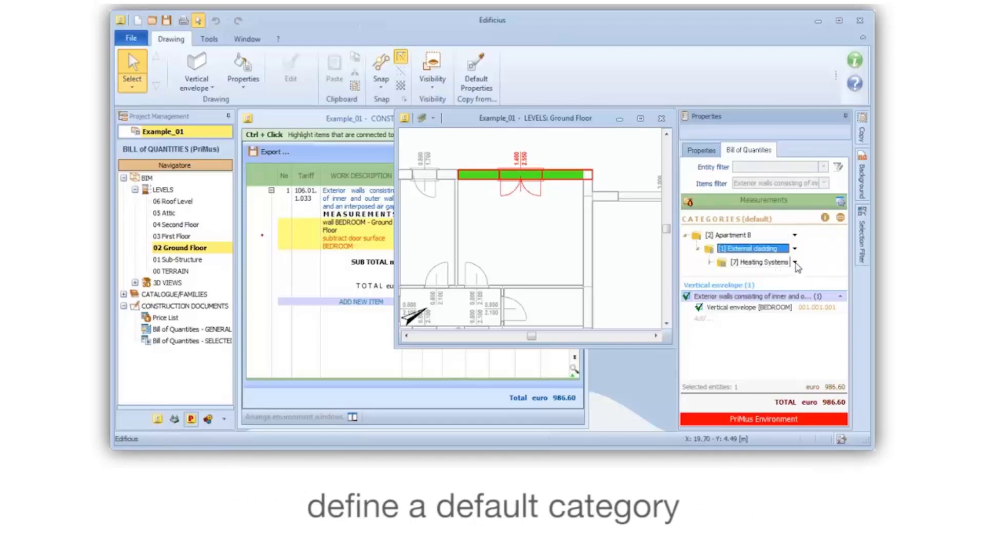
pyautogui.click(795, 263)
pyautogui.click(763, 285)
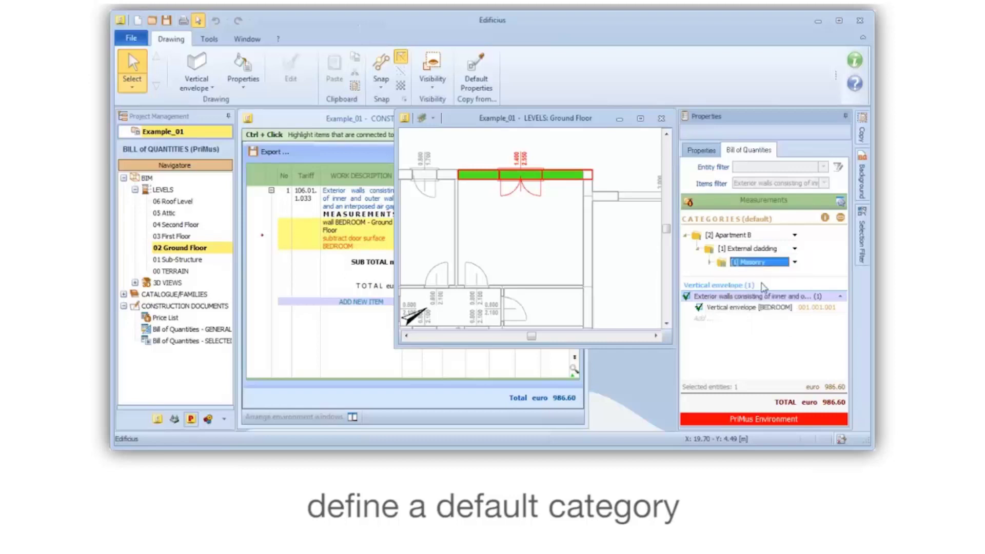
# Step: On the First Floor, link the BEDROOM exterior wall's measurement to the exterior walls item under the default categories
pyautogui.click(175, 237)
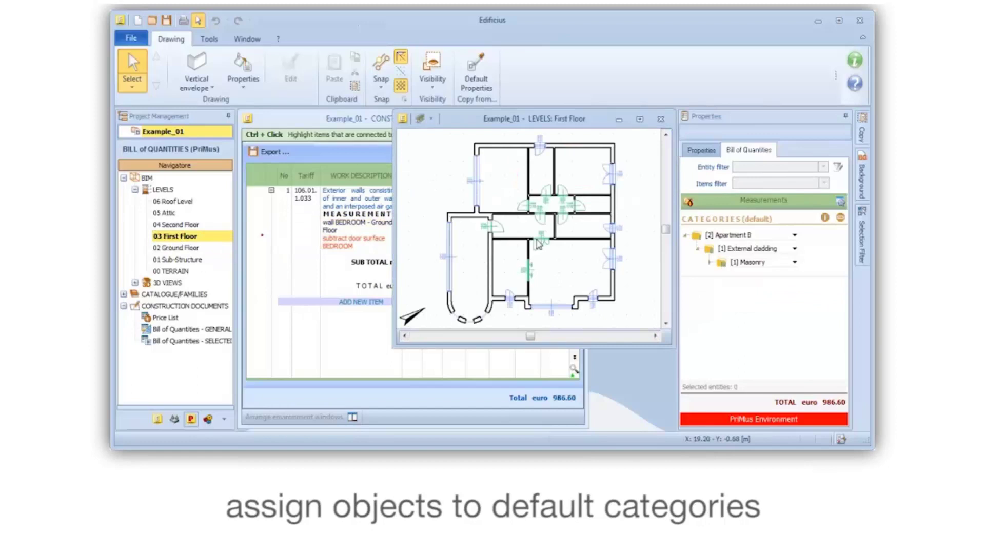
pyautogui.click(596, 149)
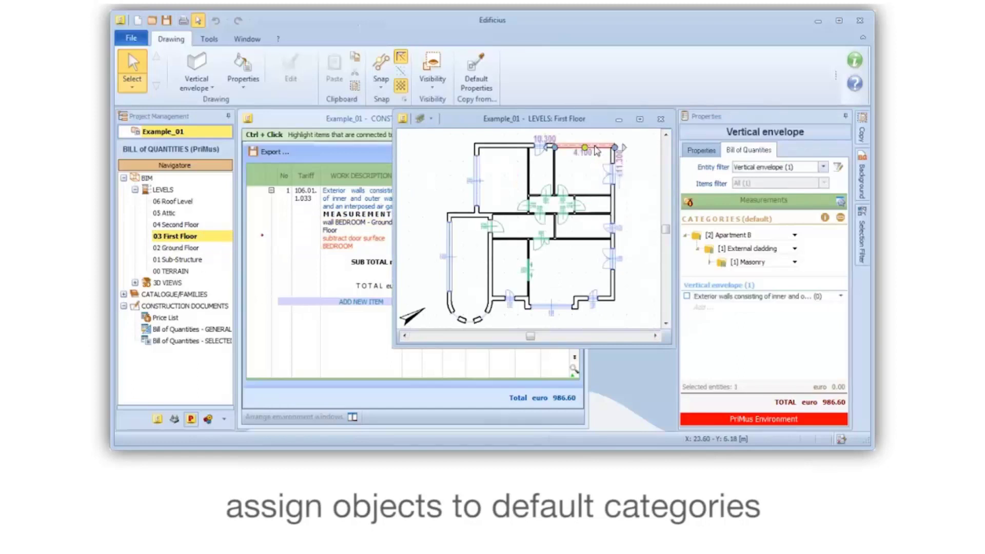
pyautogui.click(842, 300)
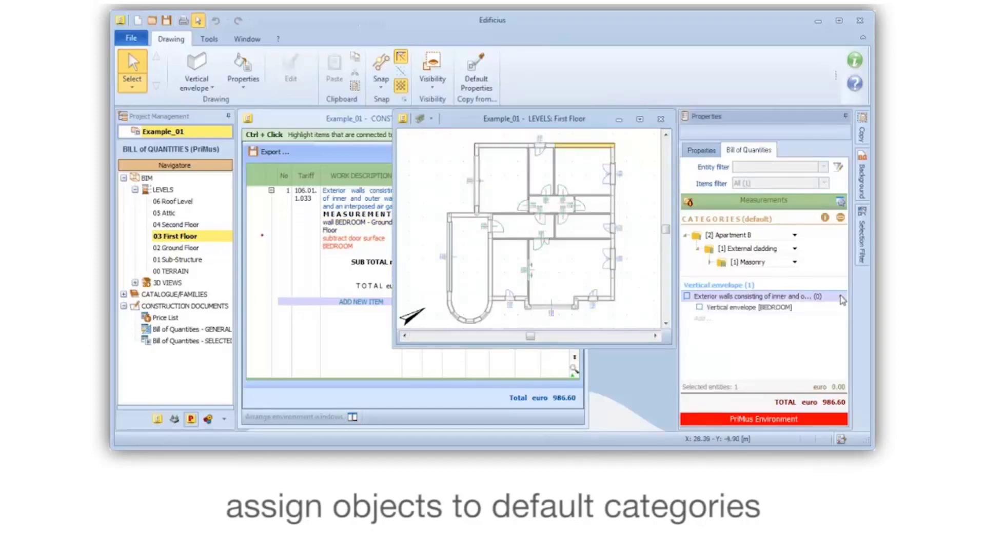
pyautogui.click(699, 308)
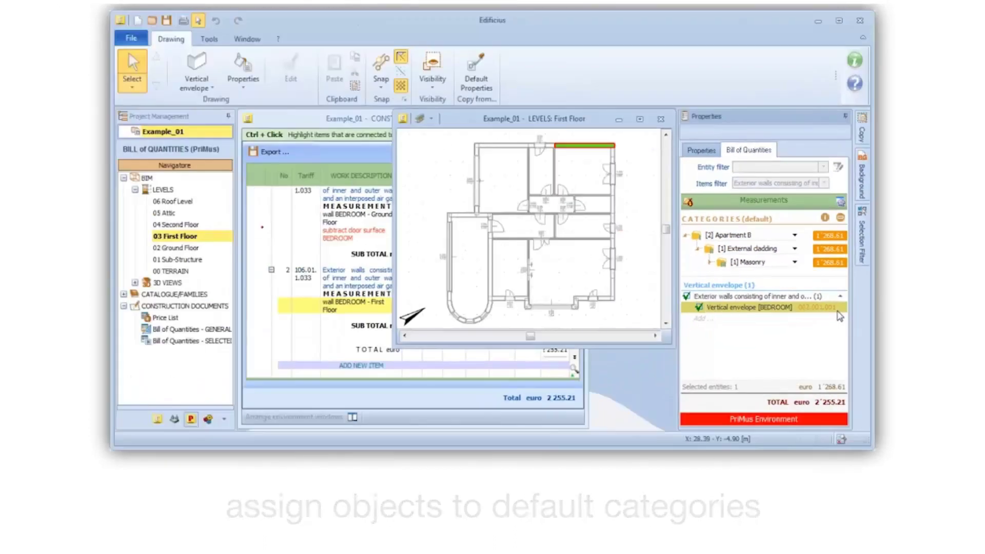
# Step: Bring the general bill of quantities to the front and collapse all of its items
pyautogui.click(373, 122)
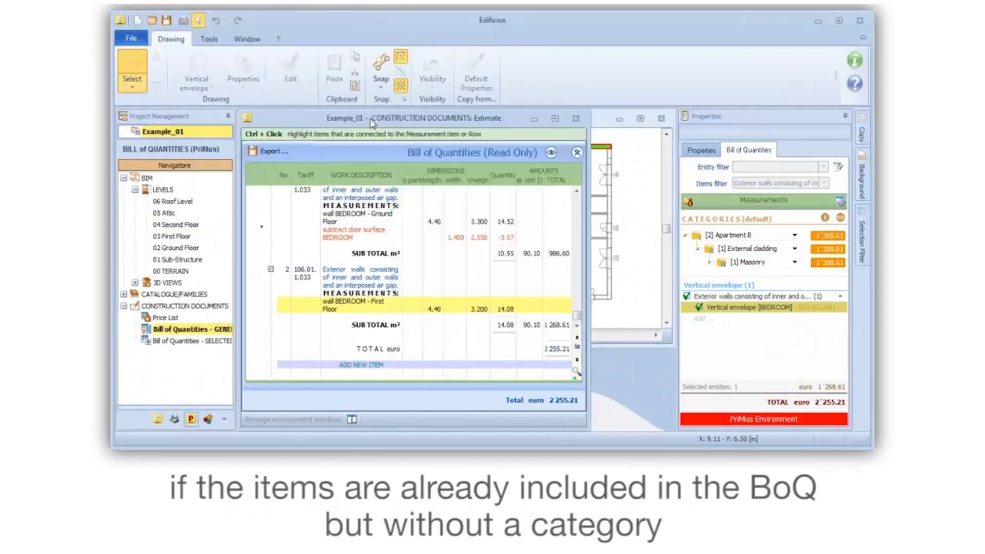
pyautogui.rightClick(430, 206)
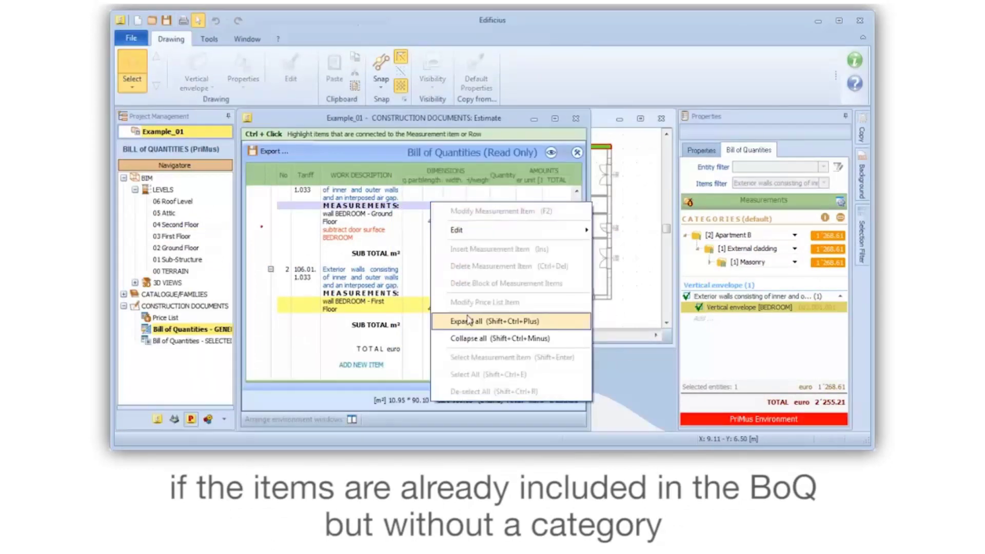
pyautogui.click(477, 342)
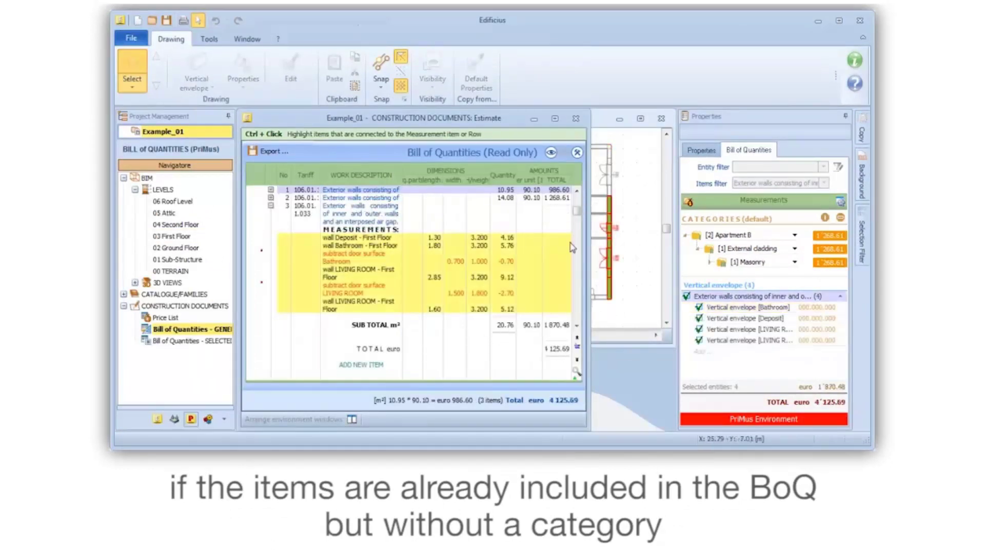
# Step: In the First Floor's exterior walls item, assign the Bathroom vertical envelope measurement to the default categories
pyautogui.click(602, 123)
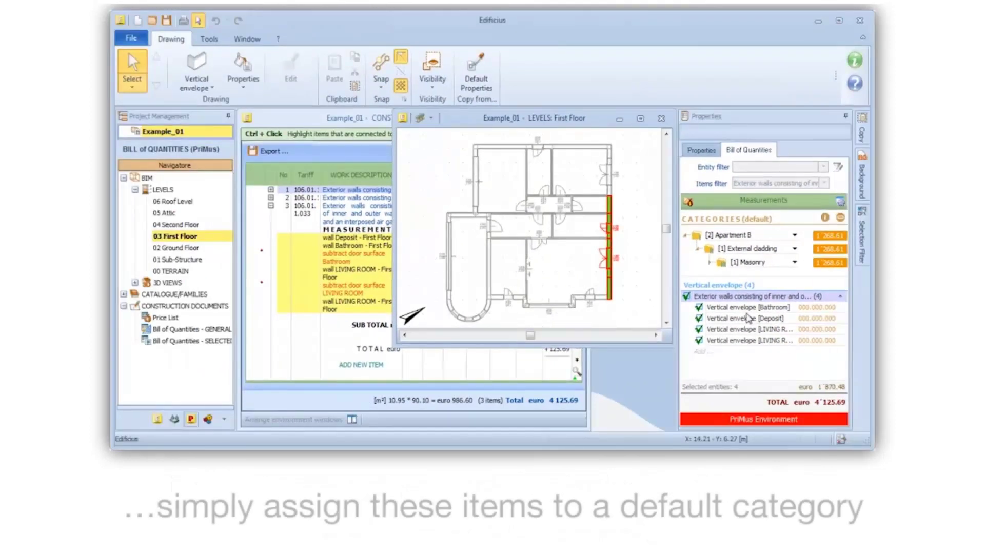
pyautogui.click(736, 308)
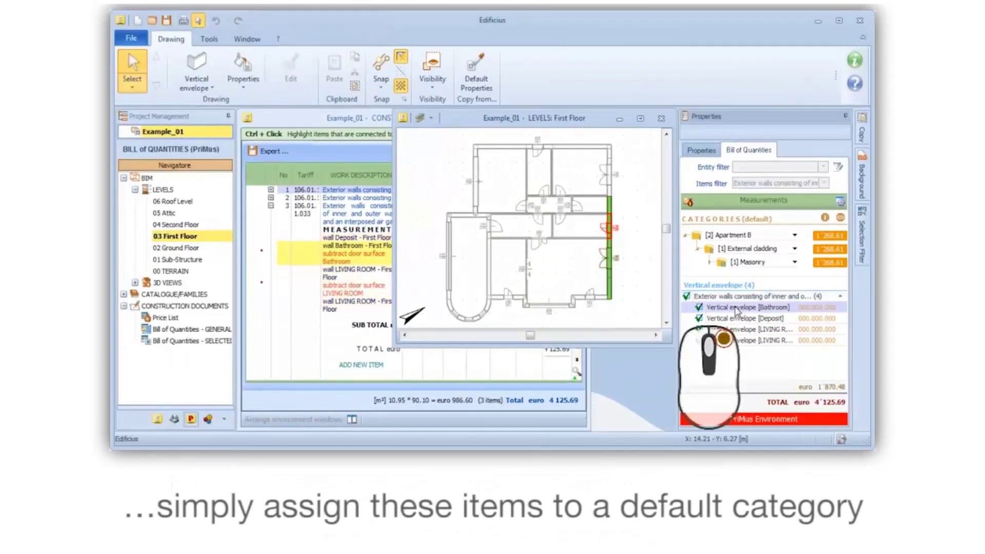
pyautogui.rightClick(736, 309)
pyautogui.click(768, 285)
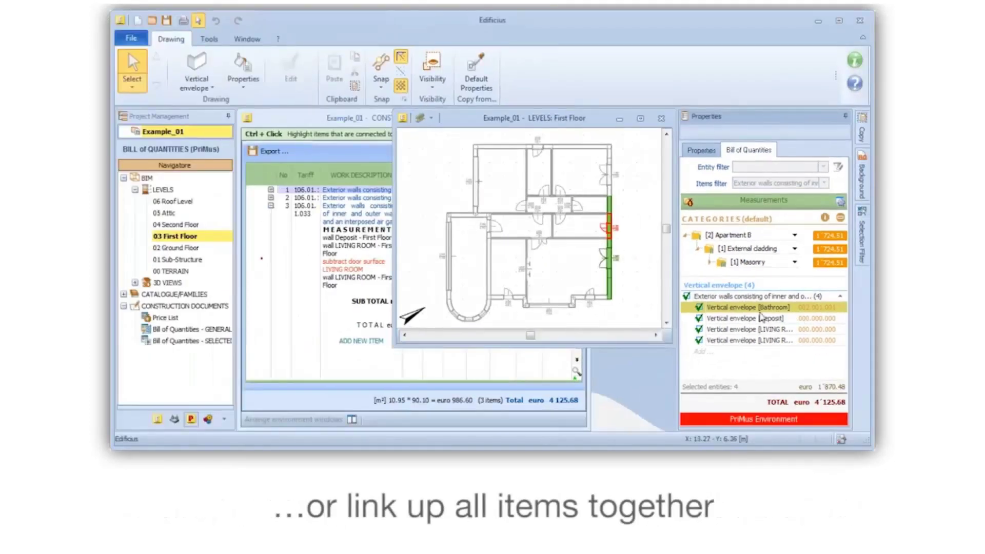
# Step: Unlink and relink all four vertical envelope measurements under the default categories, then expand the second item in the bill of quantities
pyautogui.click(686, 297)
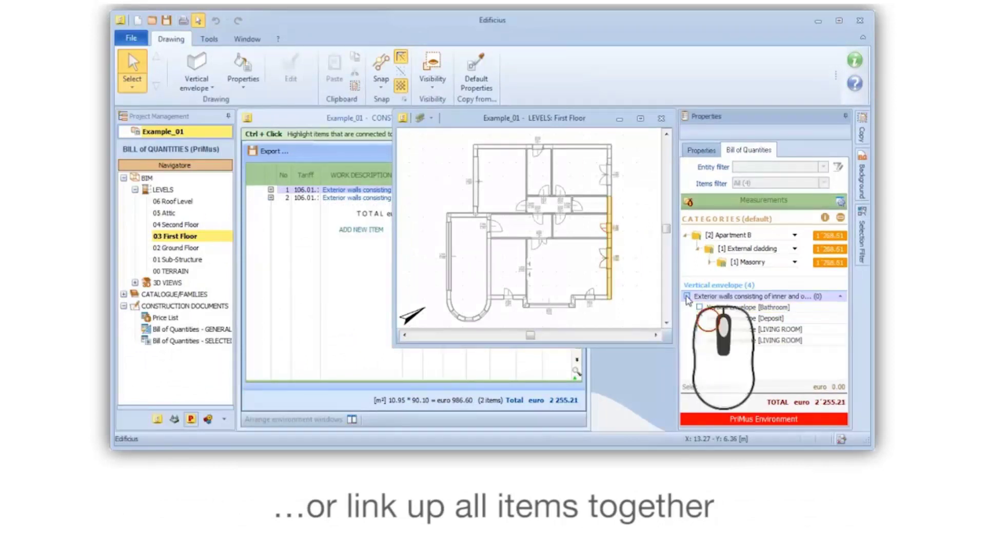
pyautogui.click(687, 297)
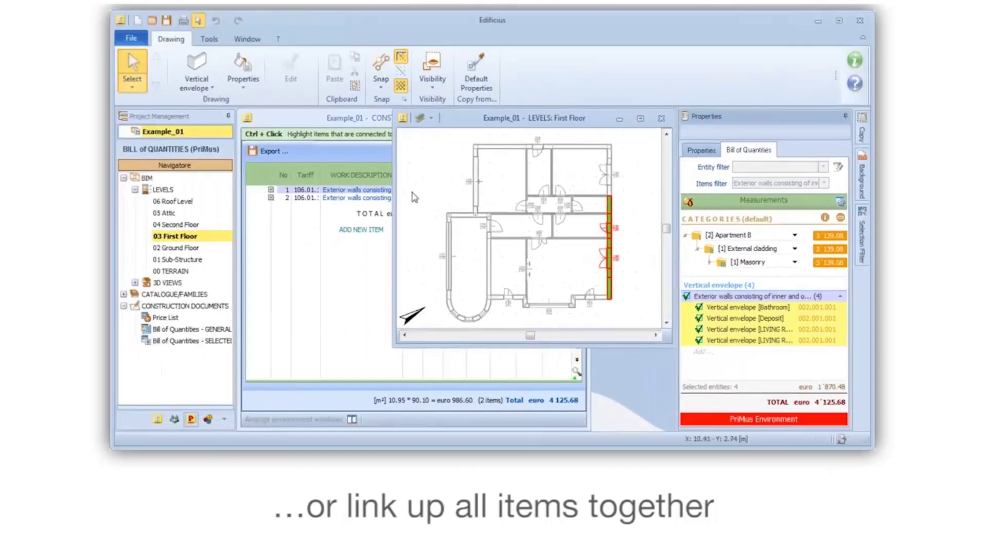
pyautogui.click(331, 124)
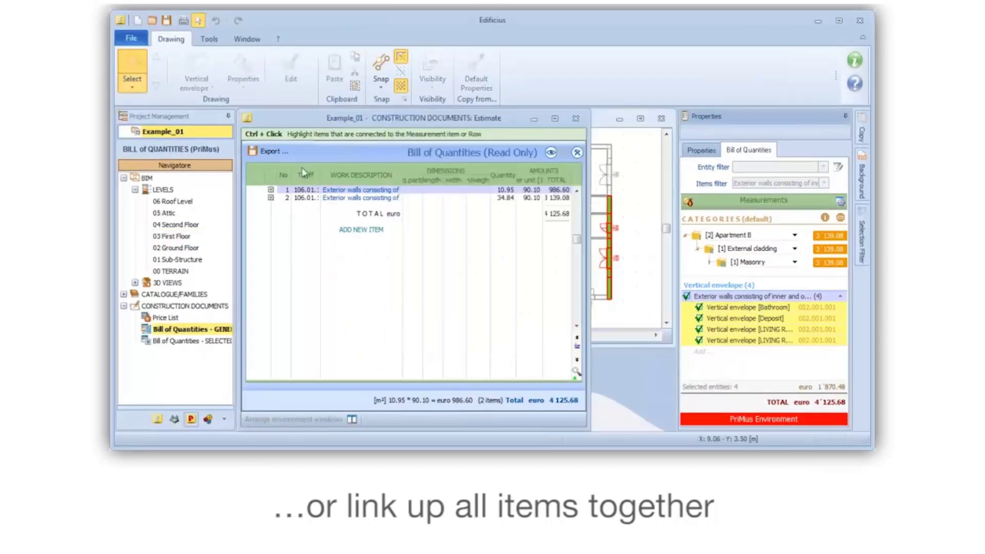
pyautogui.click(270, 198)
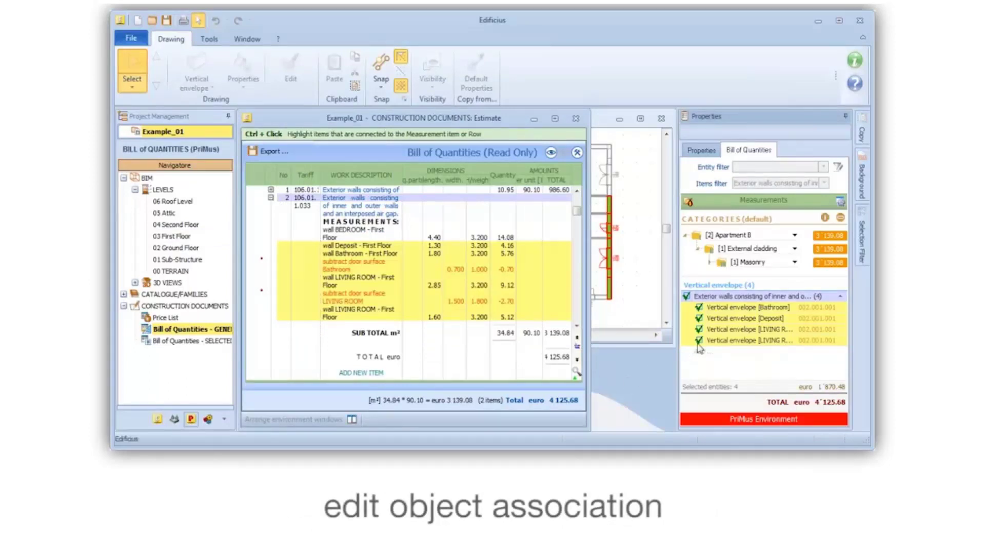
# Step: Change the Bathroom vertical envelope measurement's category association to the Vertical Walls sub-category
pyautogui.click(732, 307)
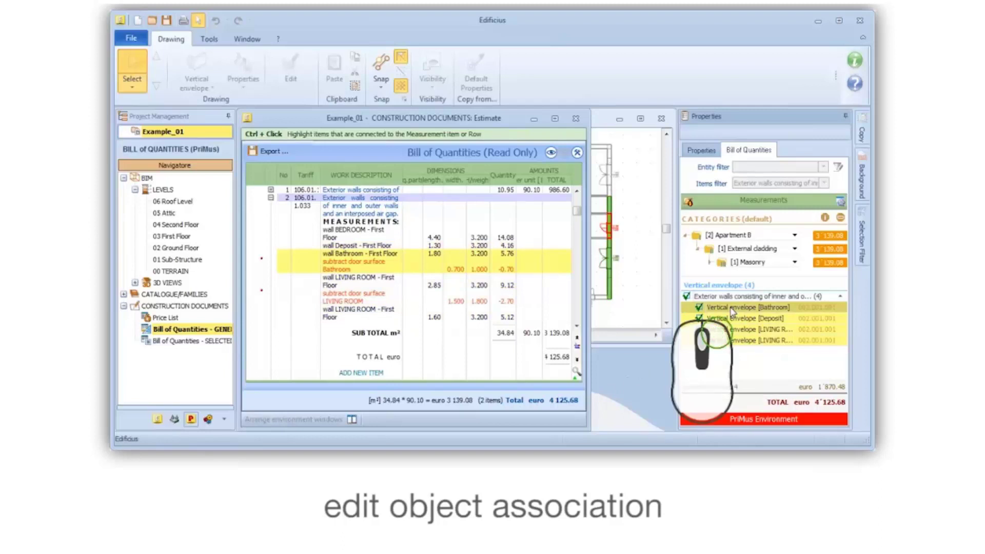
pyautogui.rightClick(732, 310)
pyautogui.click(747, 272)
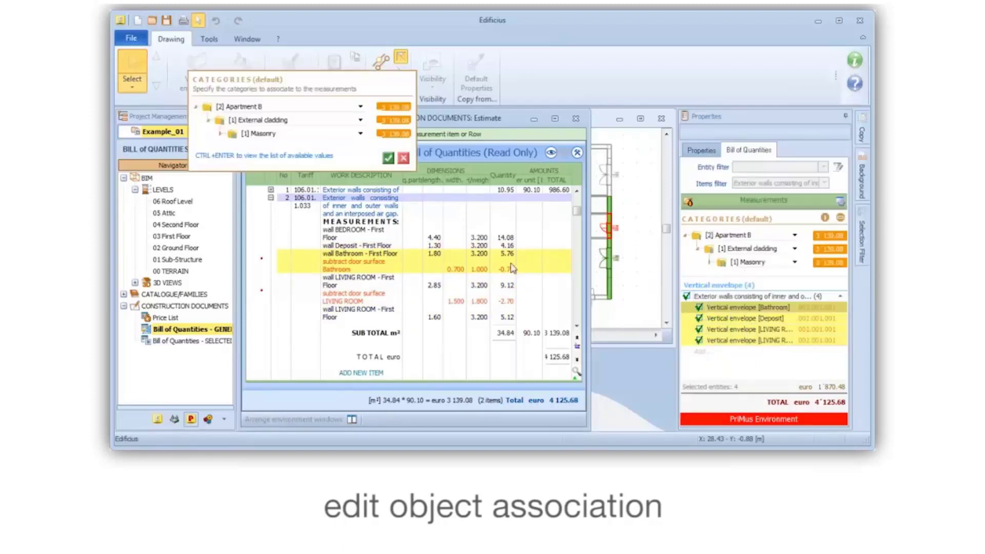
pyautogui.click(360, 134)
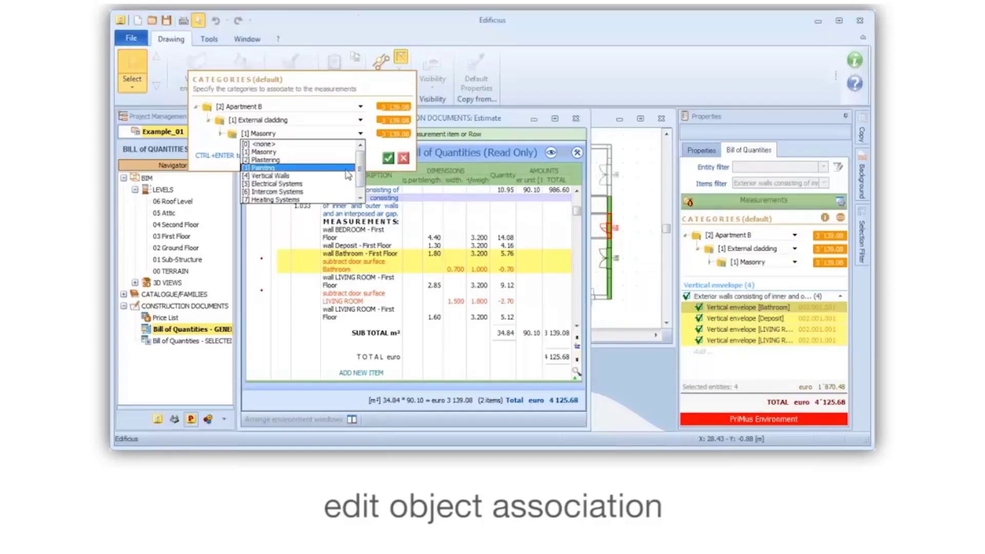
pyautogui.click(269, 175)
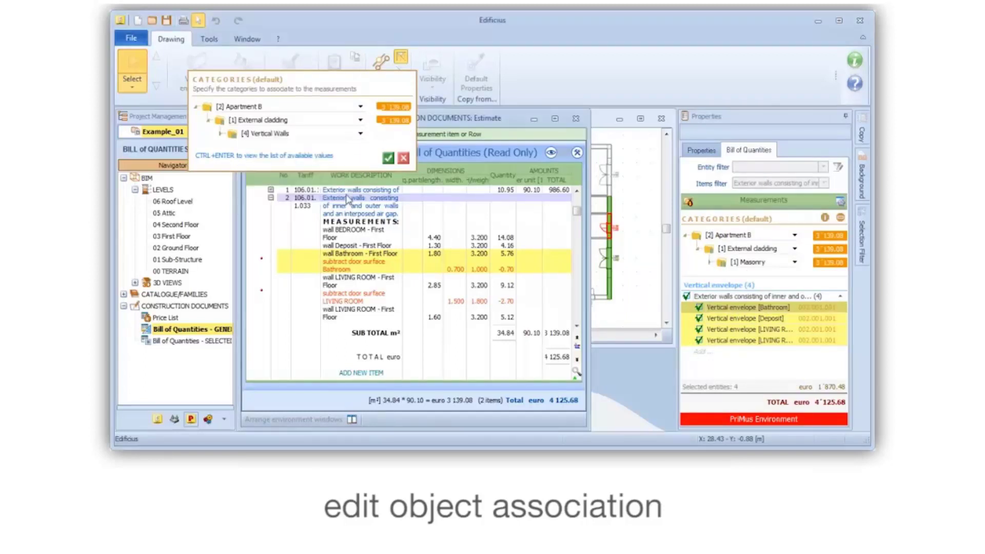
pyautogui.click(388, 158)
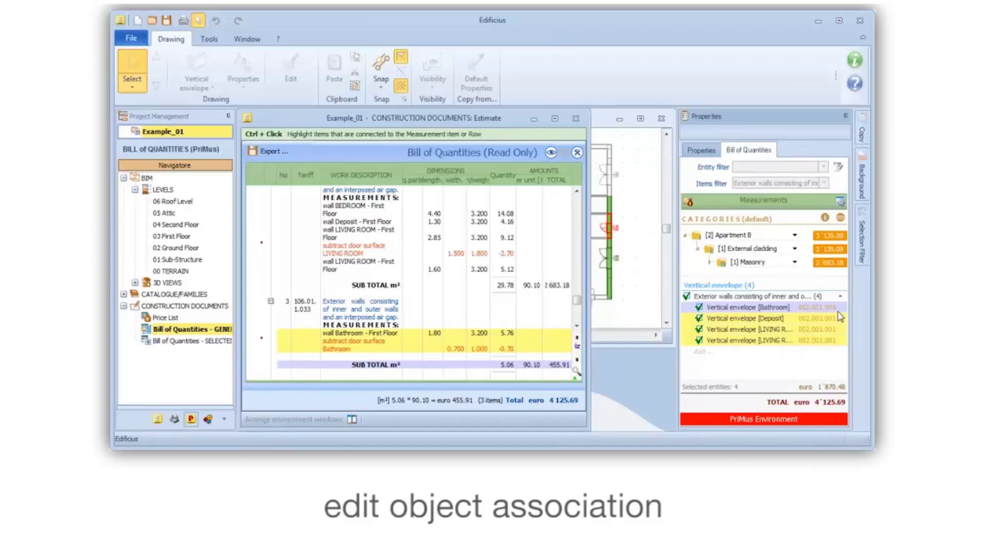
# Step: Set the default sub-category to Vertical Walls and clear the wall selection in the First Floor plan
pyautogui.click(794, 262)
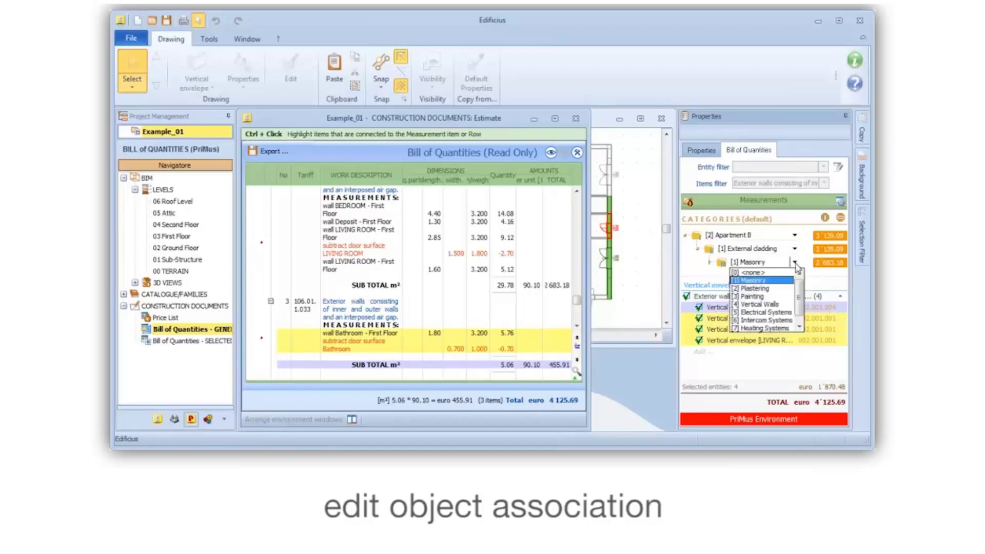
pyautogui.click(780, 308)
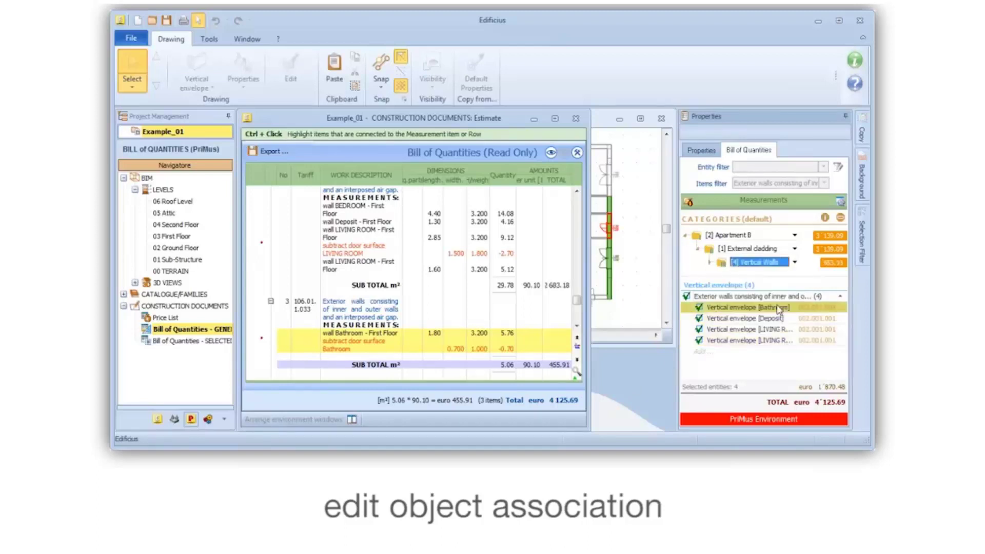
pyautogui.click(837, 272)
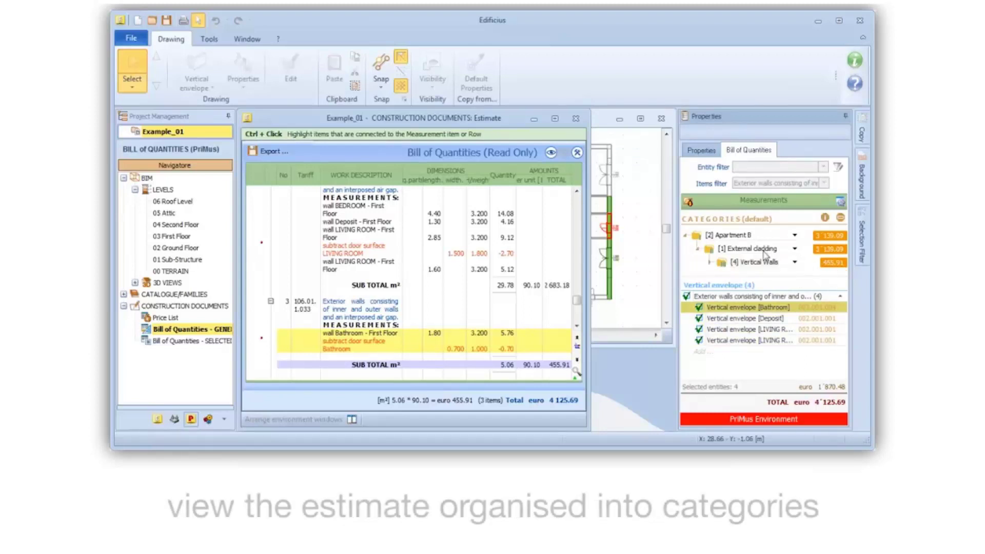
pyautogui.click(641, 194)
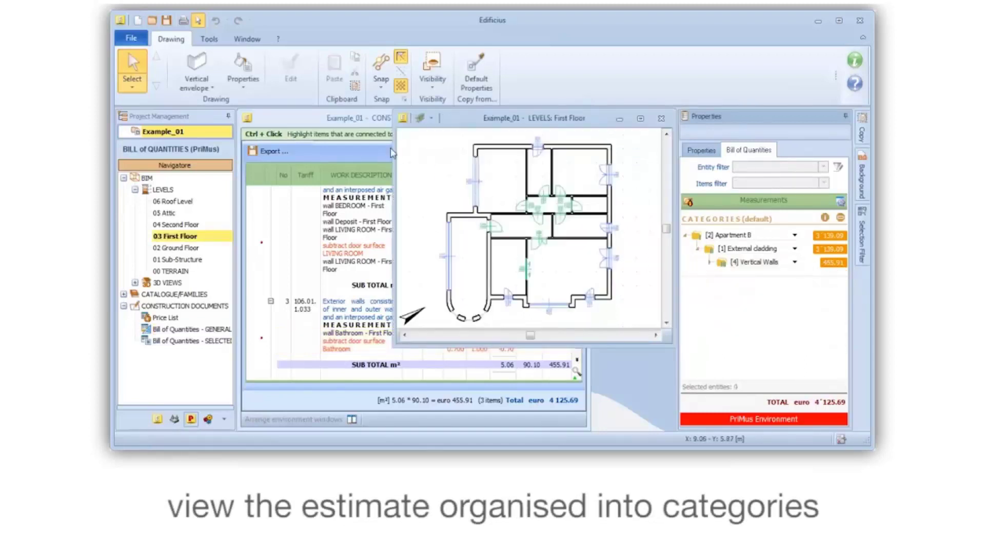
# Step: Maximize the bill of quantities, sort it by super categories, and expand Apartment A and Apartment B
pyautogui.click(343, 125)
pyautogui.click(555, 119)
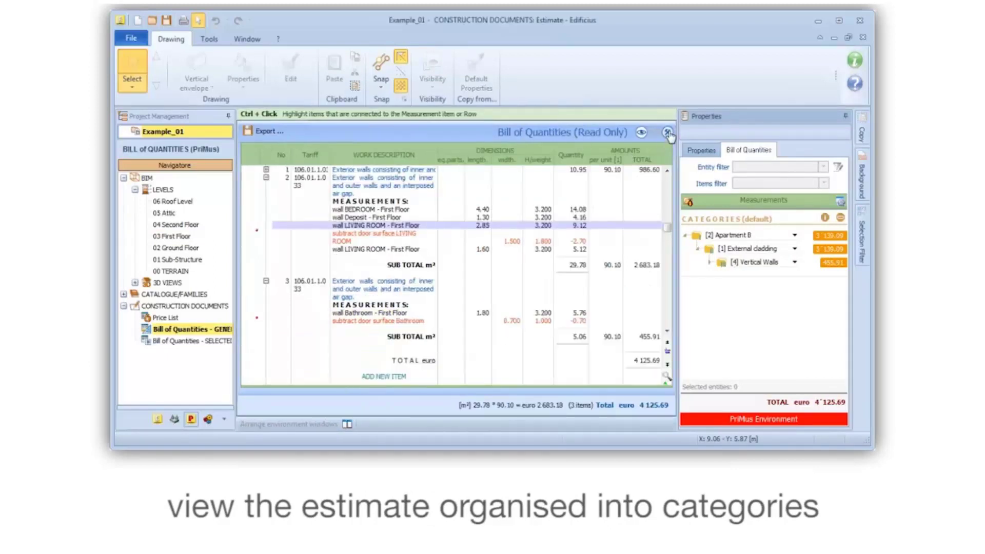
pyautogui.click(667, 133)
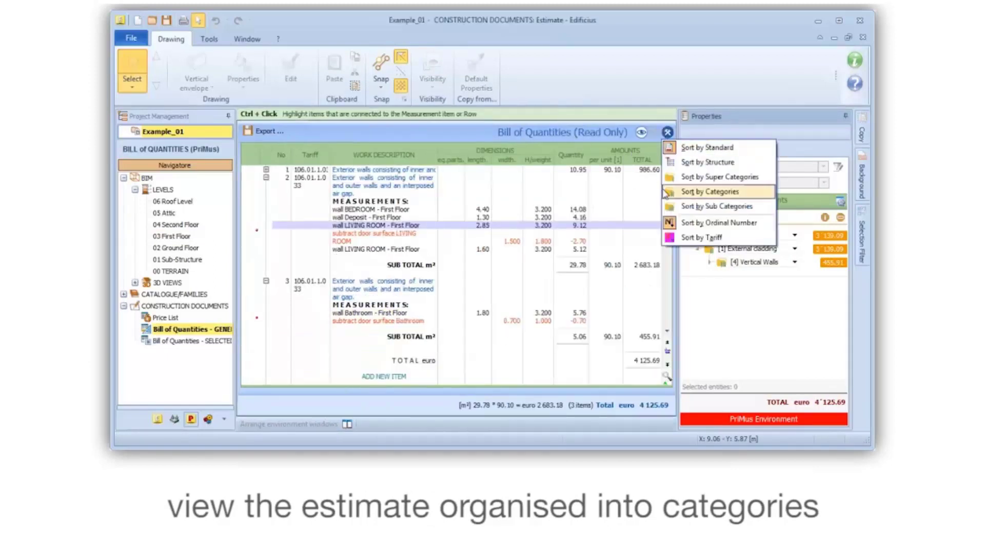
pyautogui.click(732, 177)
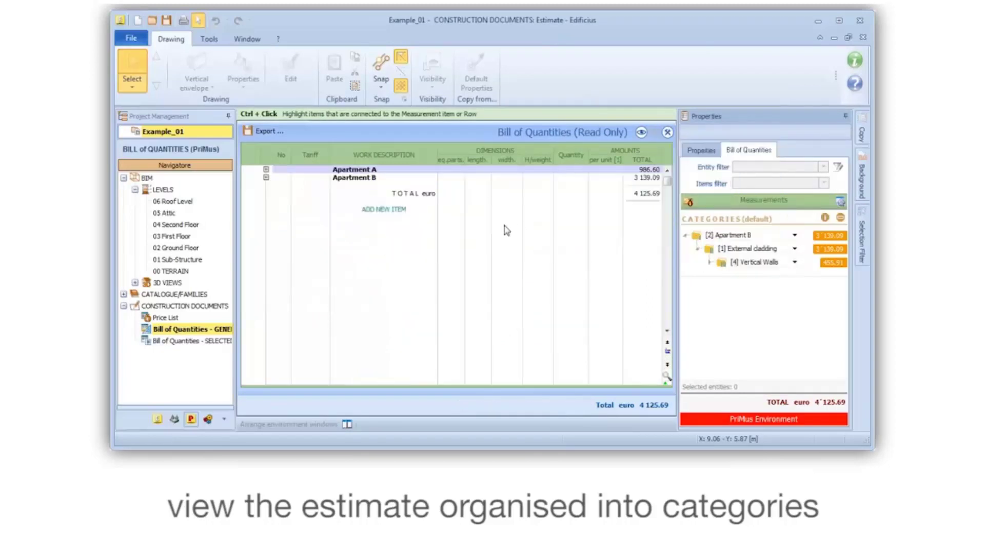
pyautogui.click(266, 169)
pyautogui.click(266, 185)
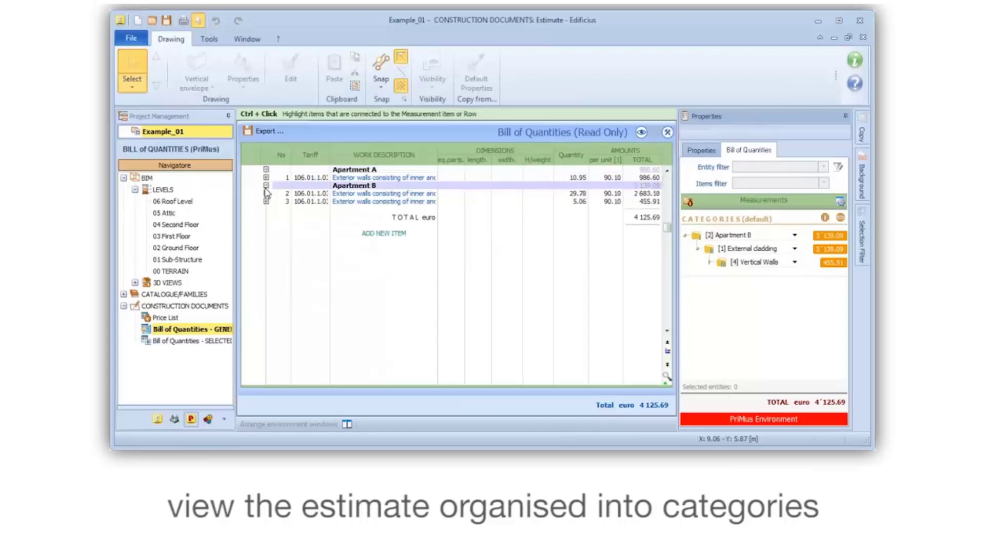
# Step: Sort the bill of quantities by structure and expand the Masonry and Vertical Walls sub-categories under both apartments
pyautogui.click(667, 133)
pyautogui.click(707, 162)
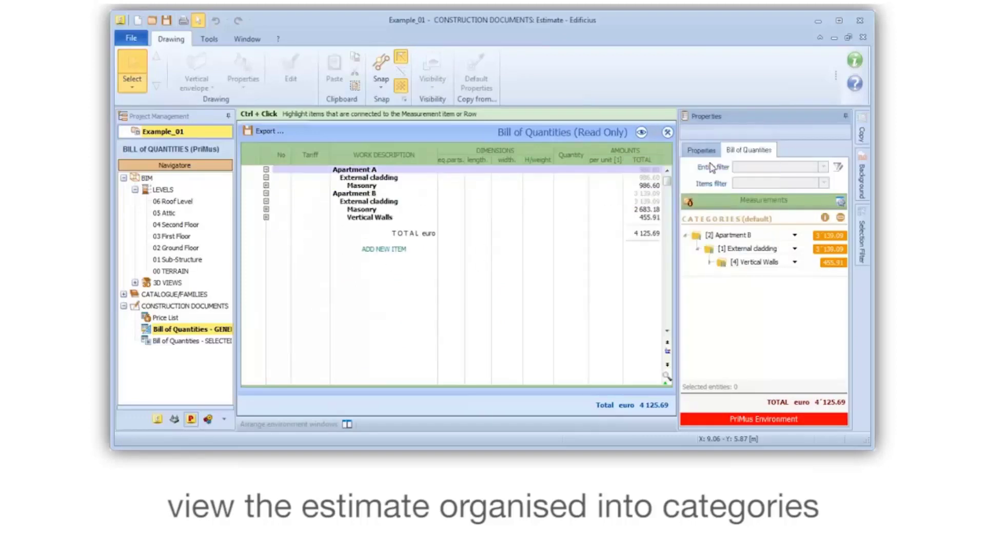
pyautogui.click(266, 186)
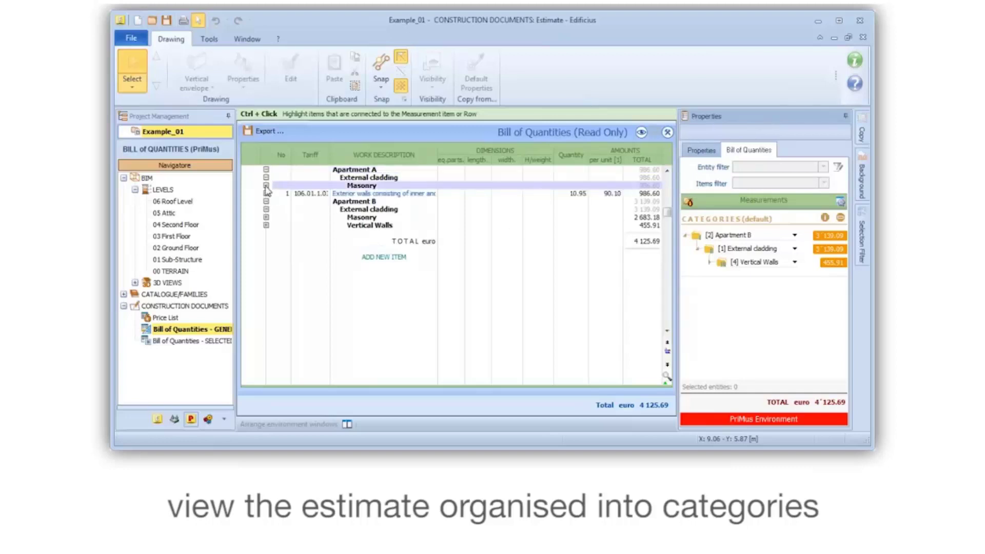
pyautogui.click(266, 217)
pyautogui.click(265, 234)
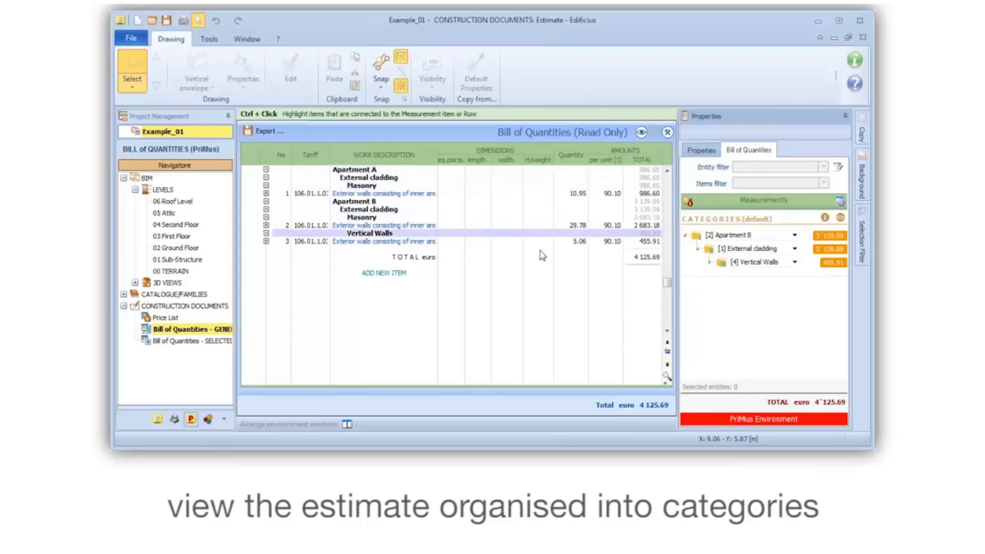